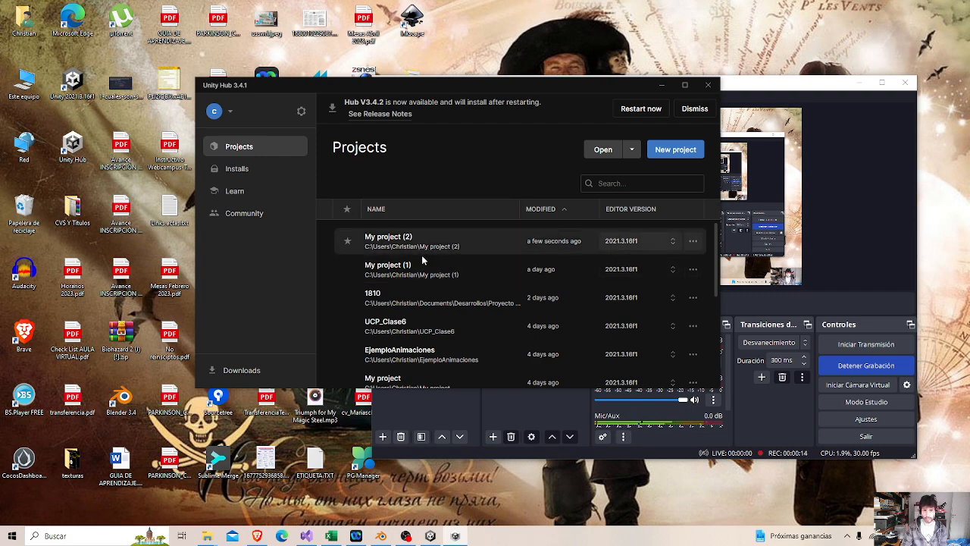
Browse the Hub's project list, installed editors, Featured, Recommended and Downloaded learning content, and Community resources, and return to the projects.
scroll(424, 255, "down", 4)
scroll(423, 275, "up", 4)
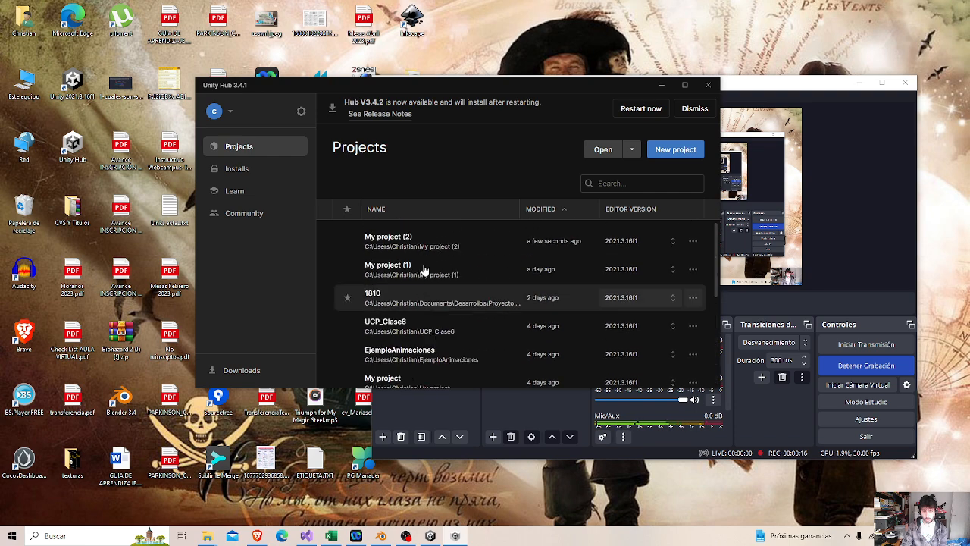
left_click(236, 168)
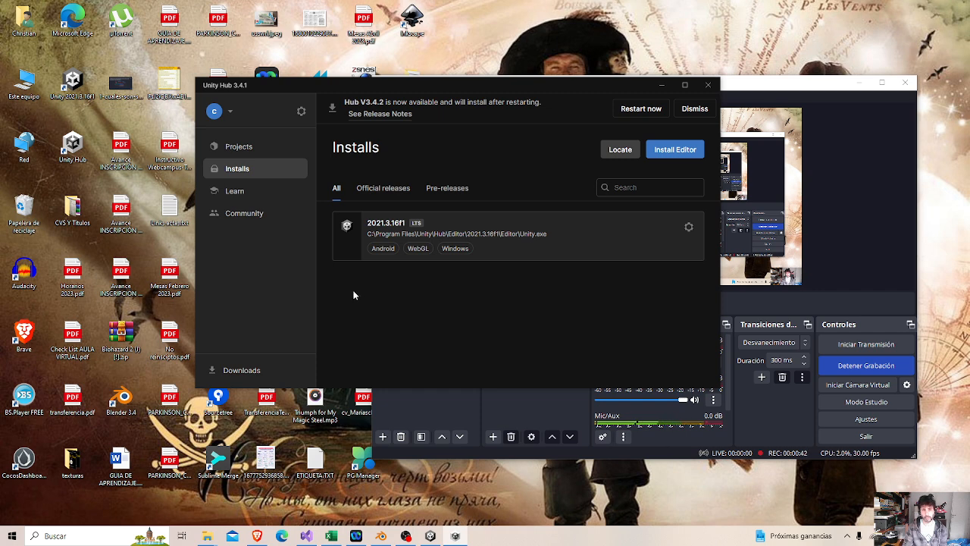
left_click(236, 188)
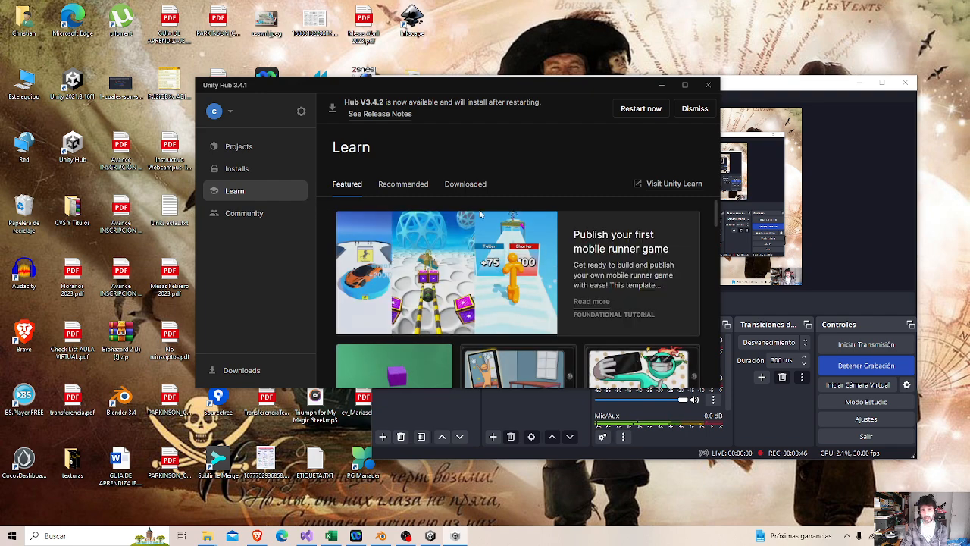
scroll(610, 280, "down", 2)
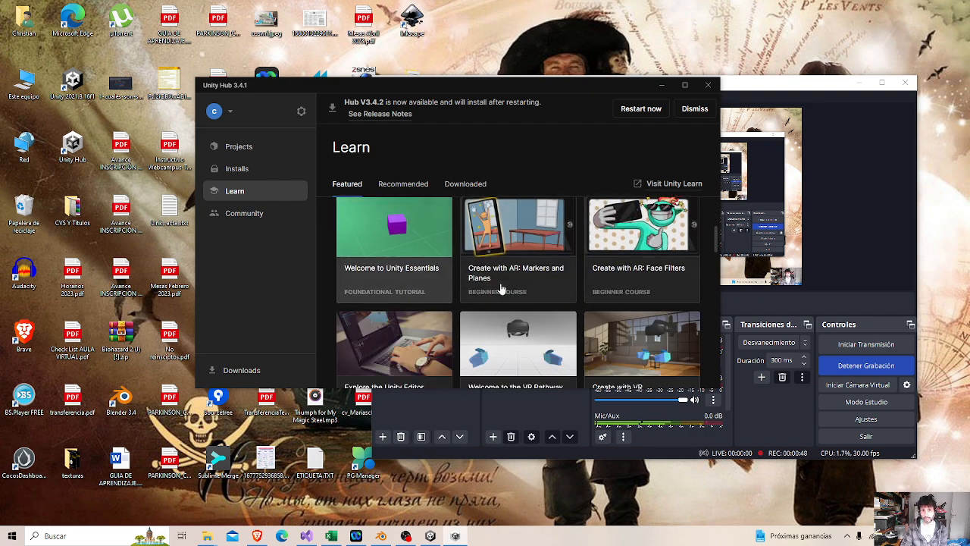
scroll(478, 283, "up", 3)
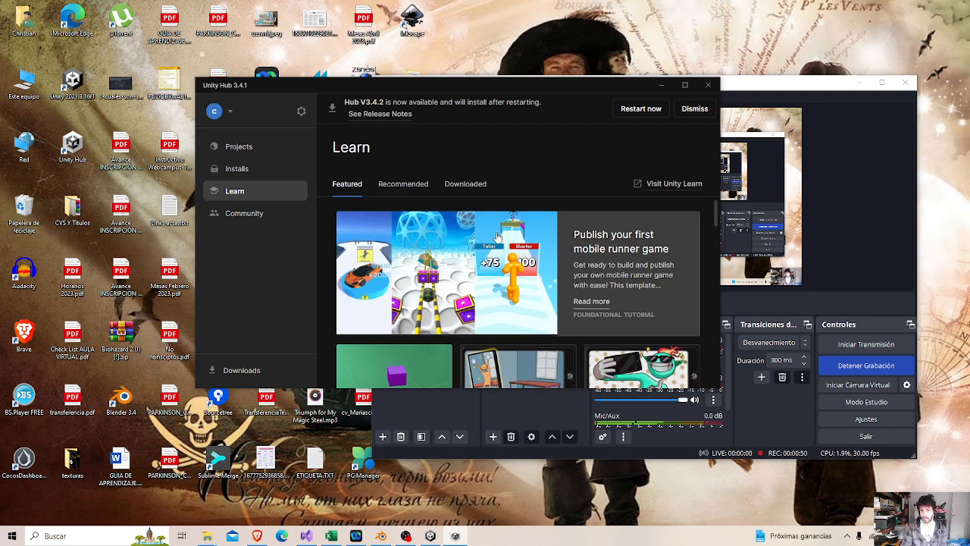
left_click(410, 186)
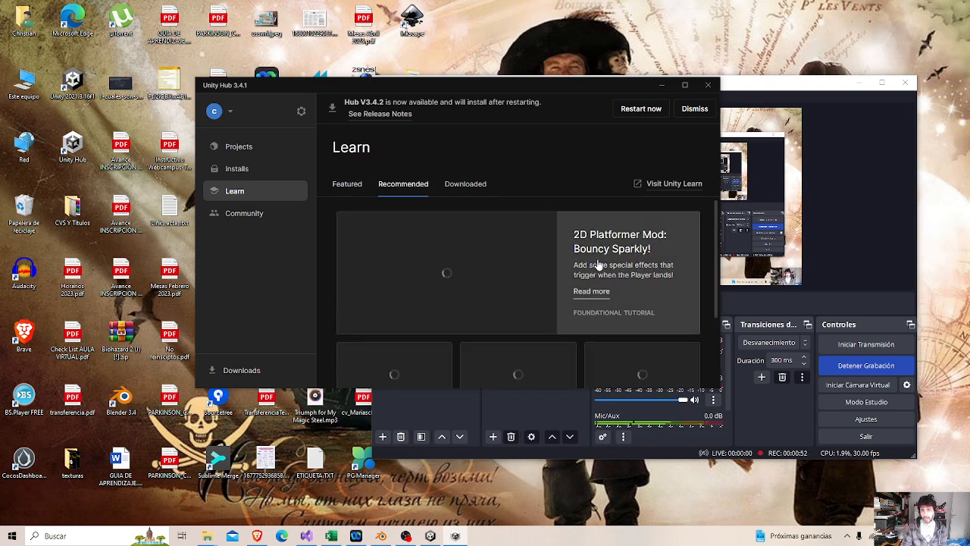
left_click(479, 186)
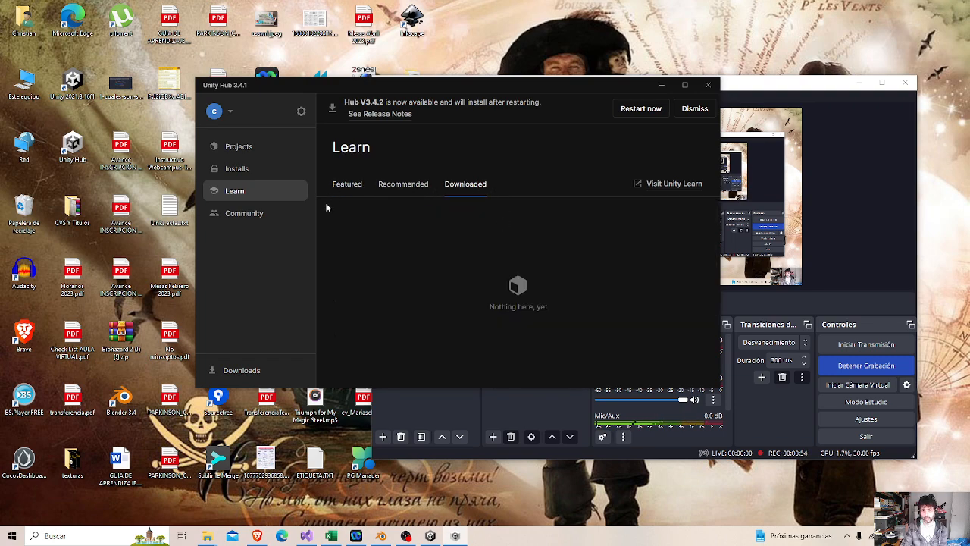
left_click(247, 216)
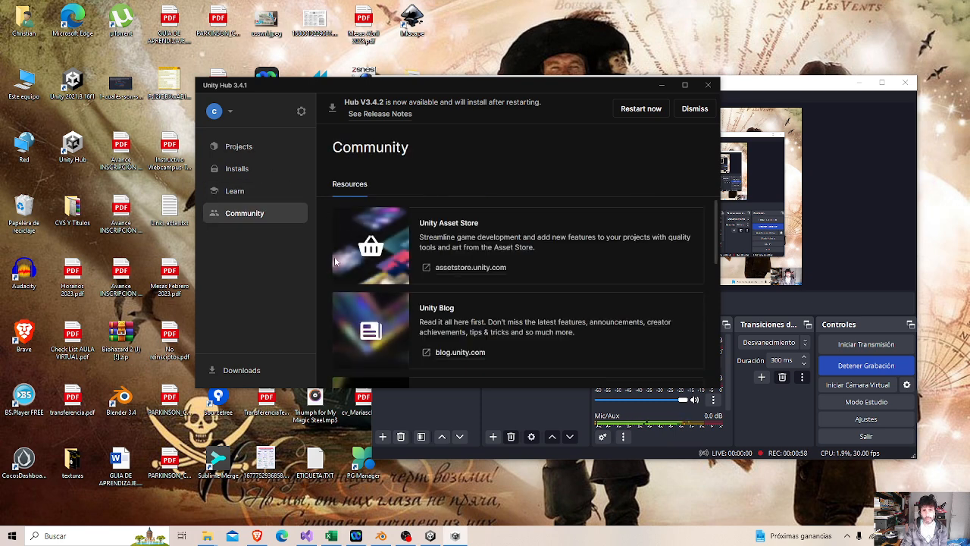
left_click(228, 148)
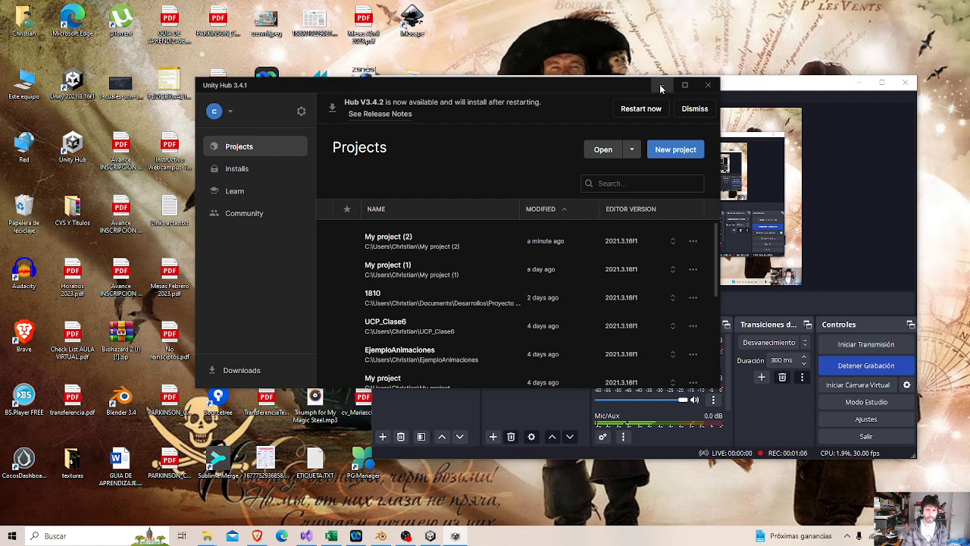
left_click(653, 151)
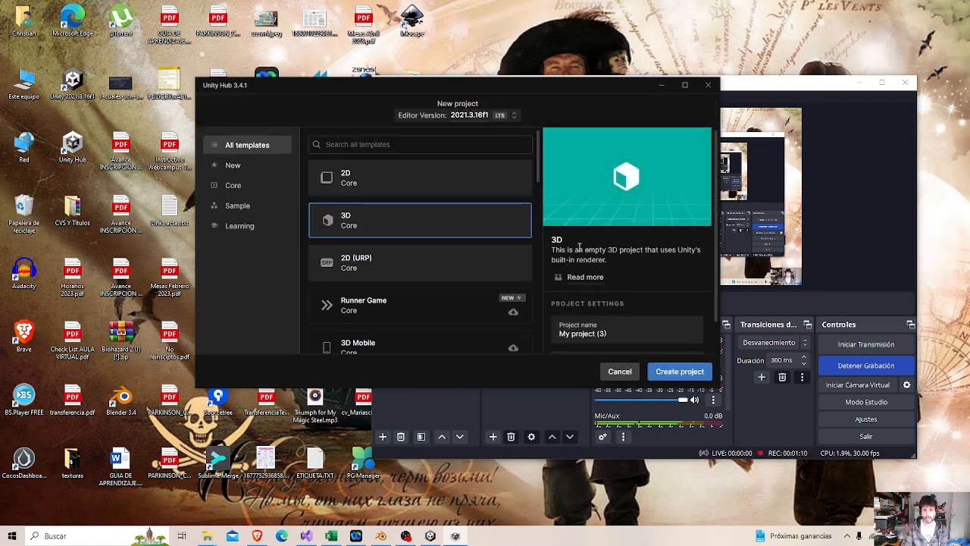
left_click(371, 185)
scroll(631, 268, "down", 1)
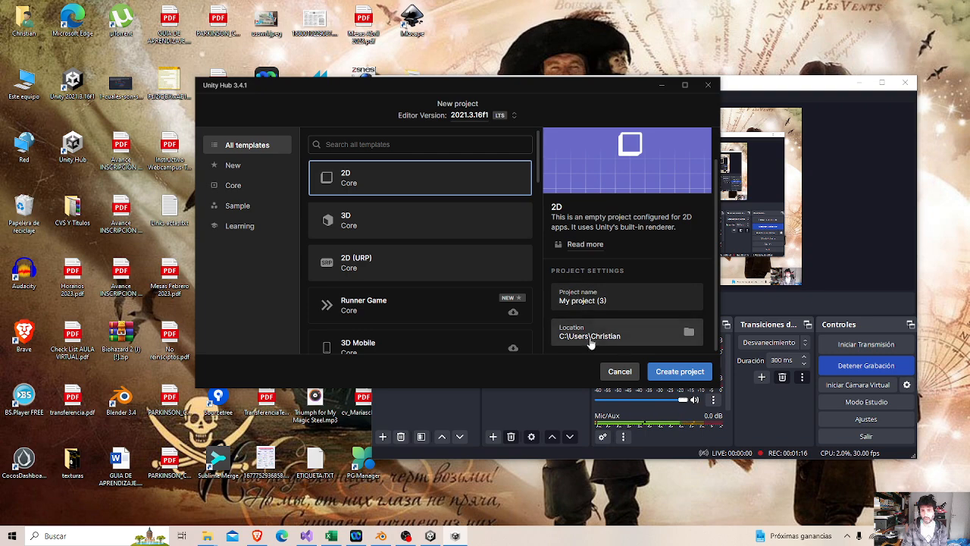
left_click(617, 372)
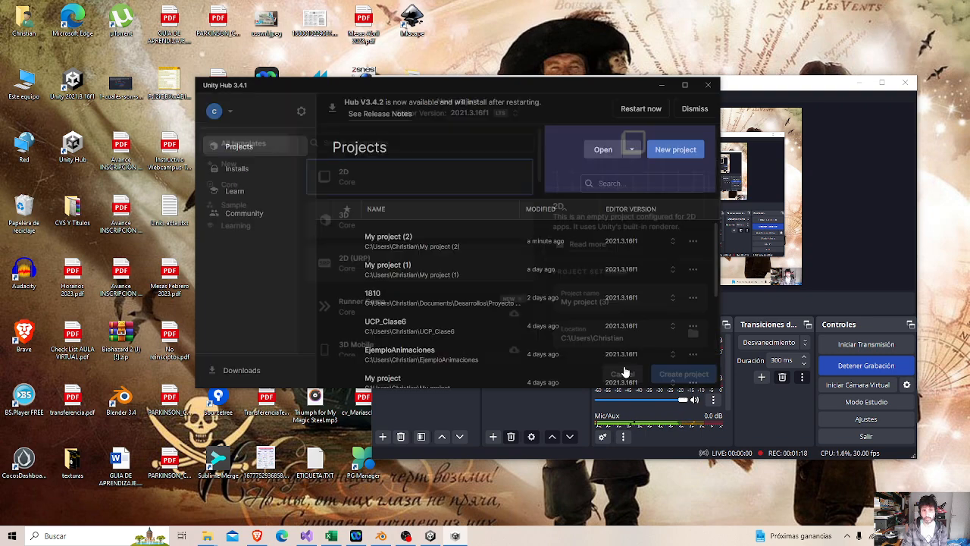
Switch to the Unity Editor with My project (2), maximize it and skip the offered new editor version.
left_click(430, 536)
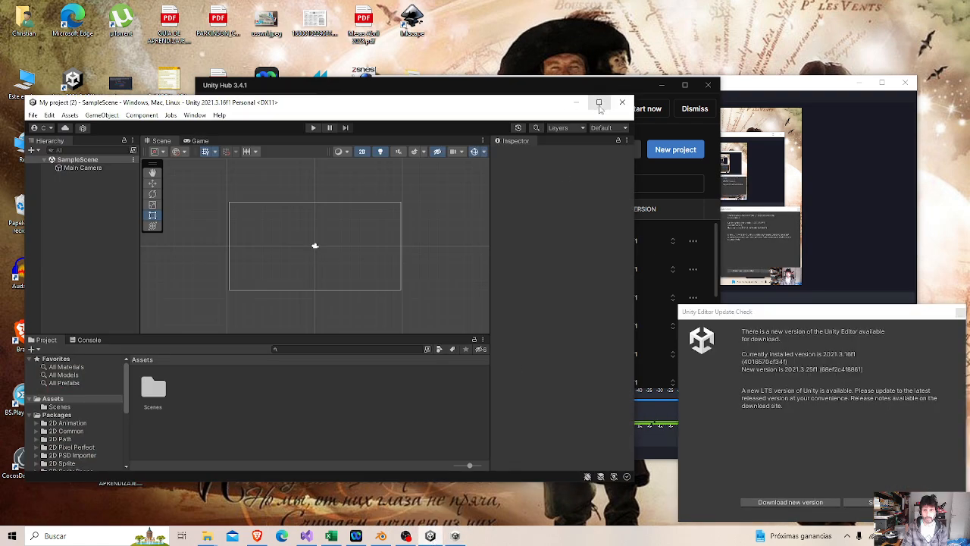
left_click(599, 101)
left_click_drag(802, 319, 675, 192)
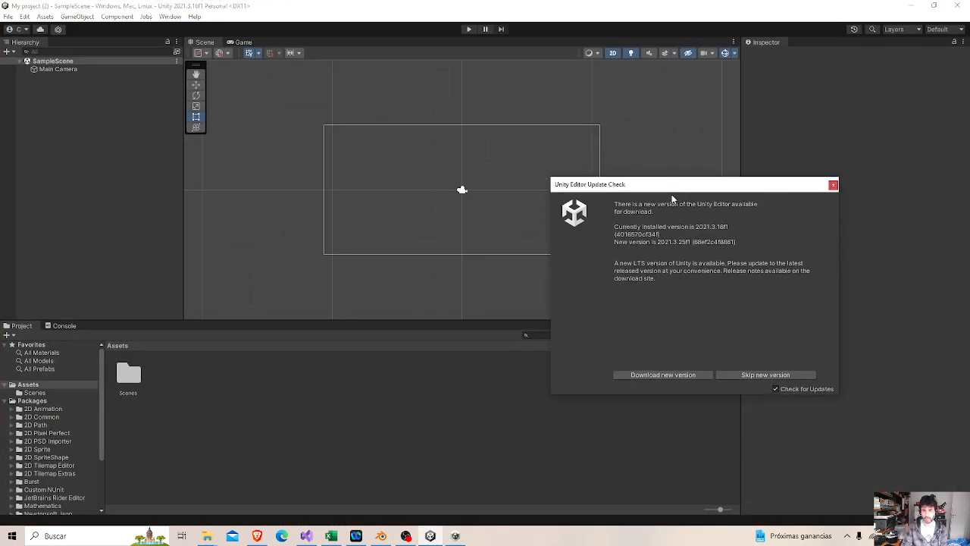
left_click(765, 374)
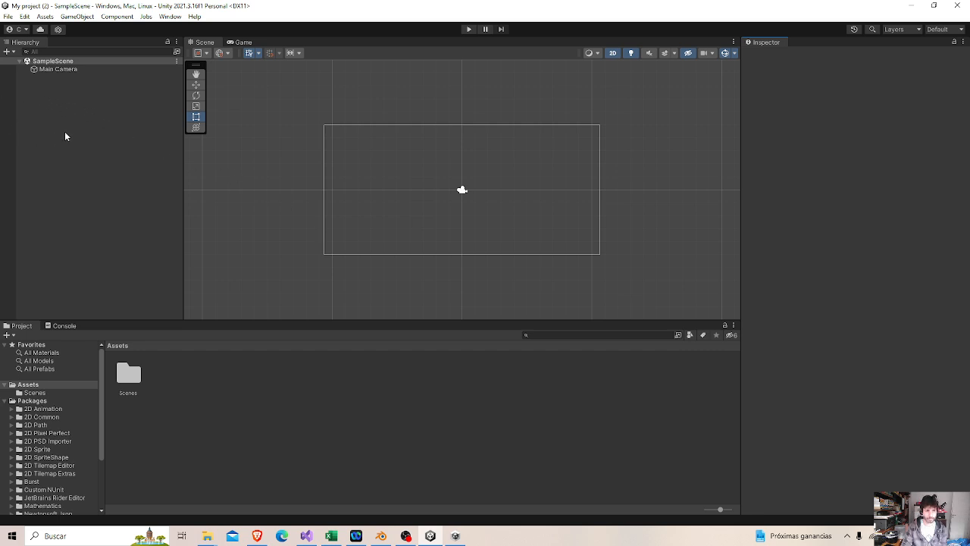
Import the rocket image 2058494.png from the Textures folder into the project's Assets folder.
left_click(35, 385)
left_click(201, 391)
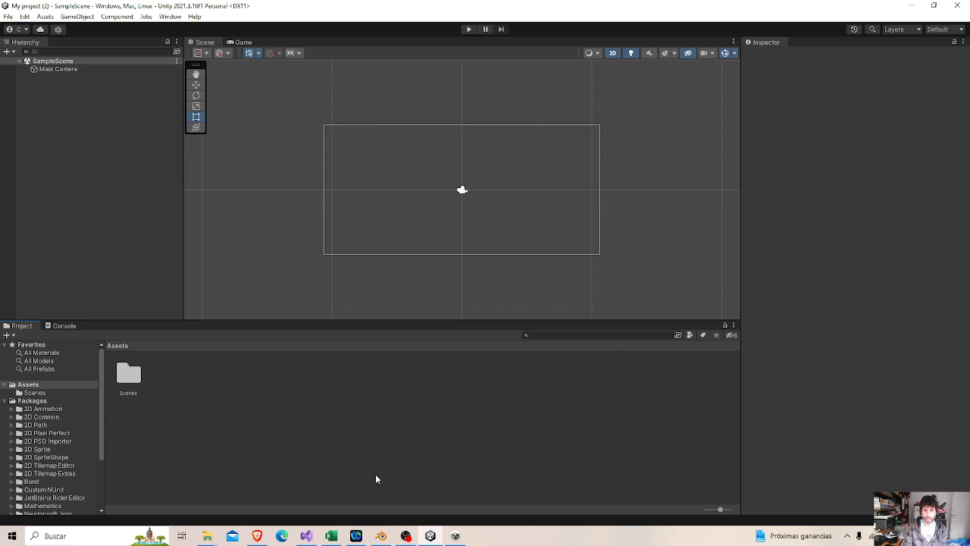
mouse_move(207, 536)
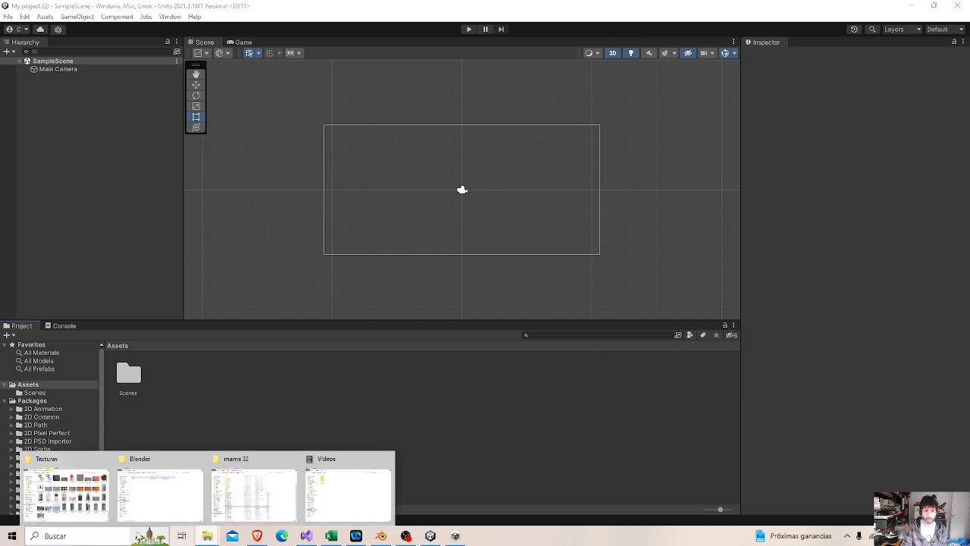
left_click(67, 493)
scroll(650, 376, "down", 5)
scroll(720, 375, "up", 5)
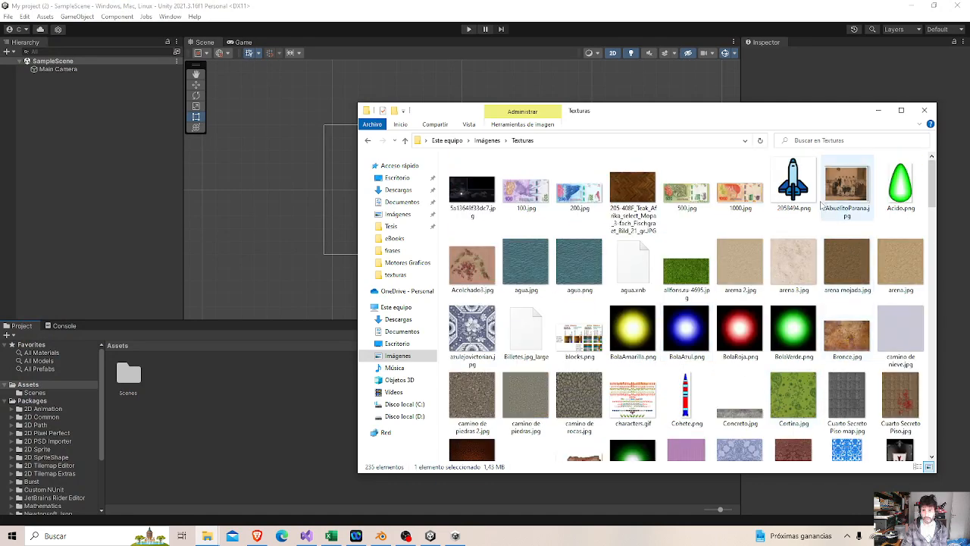
left_click_drag(793, 183, 253, 411)
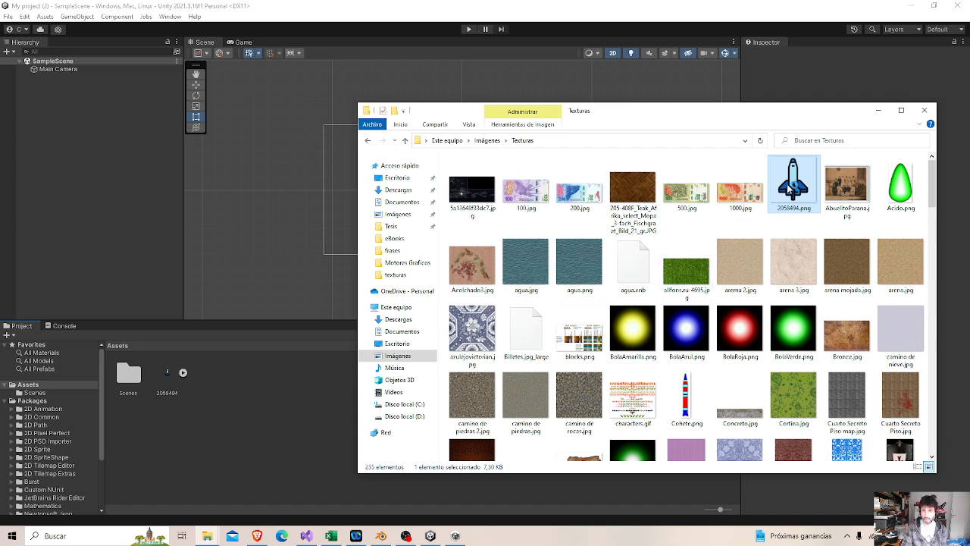
left_click(877, 110)
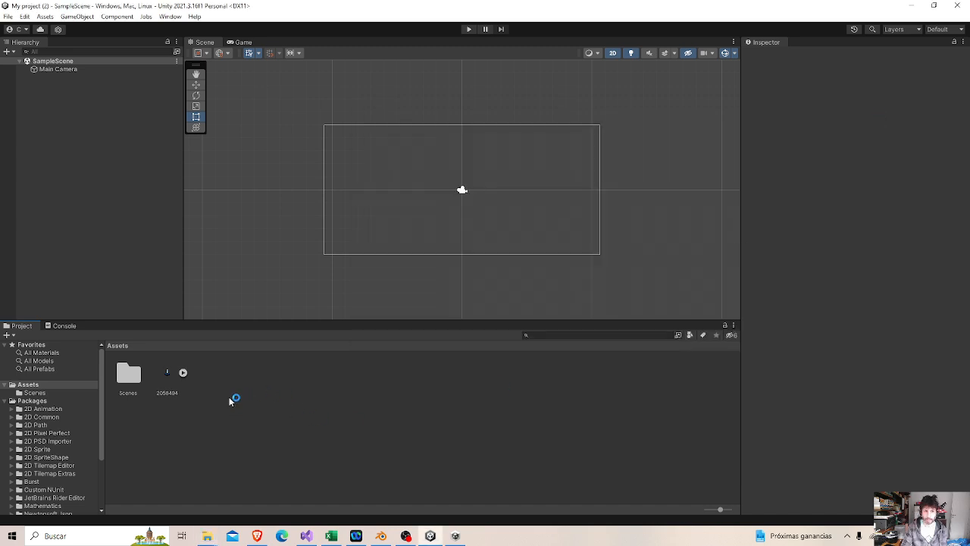
Place the 2058494 rocket sprite in the scene inside the camera frame, at about X -4.57, Y 0.27.
left_click(168, 377)
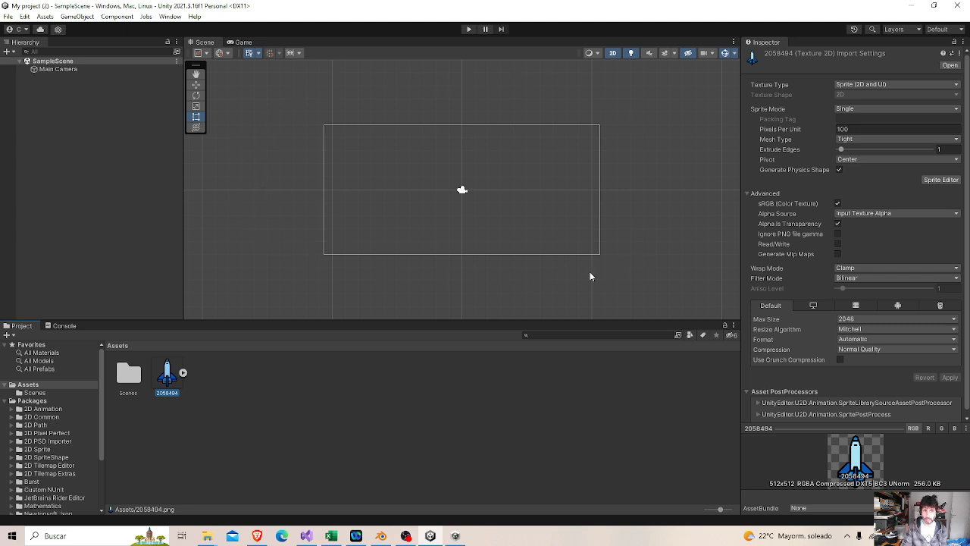
left_click(195, 73)
mouse_move(405, 159)
left_mouse_down()
mouse_move(312, 142)
mouse_move(413, 150)
left_mouse_up()
left_click(196, 85)
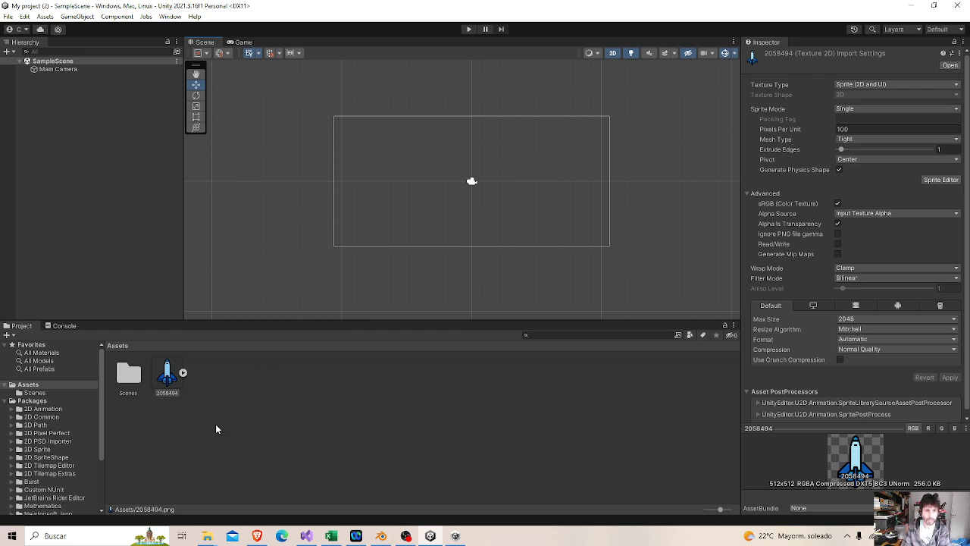
left_click_drag(171, 390, 414, 184)
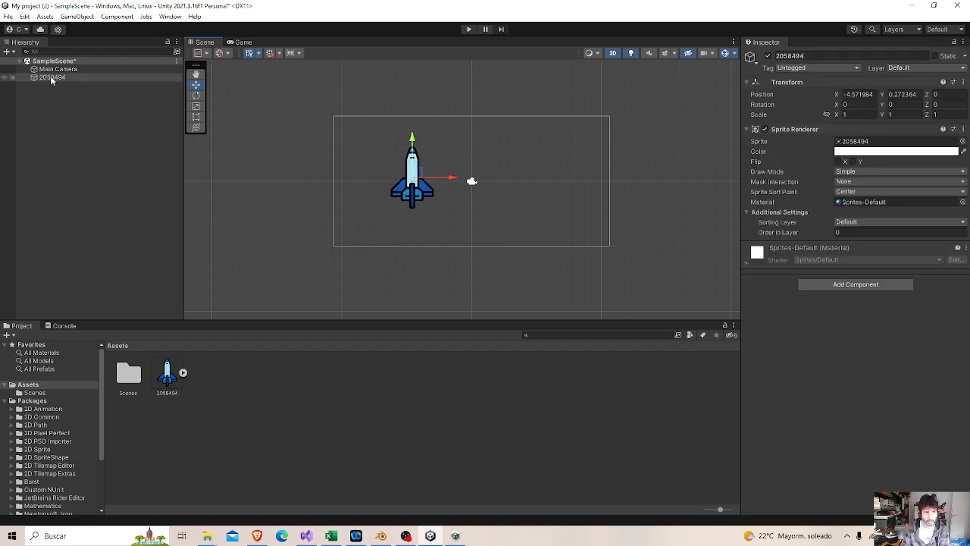
Rename the rocket game object as Nave.
left_click(811, 54)
type("Nave")
key("Return")
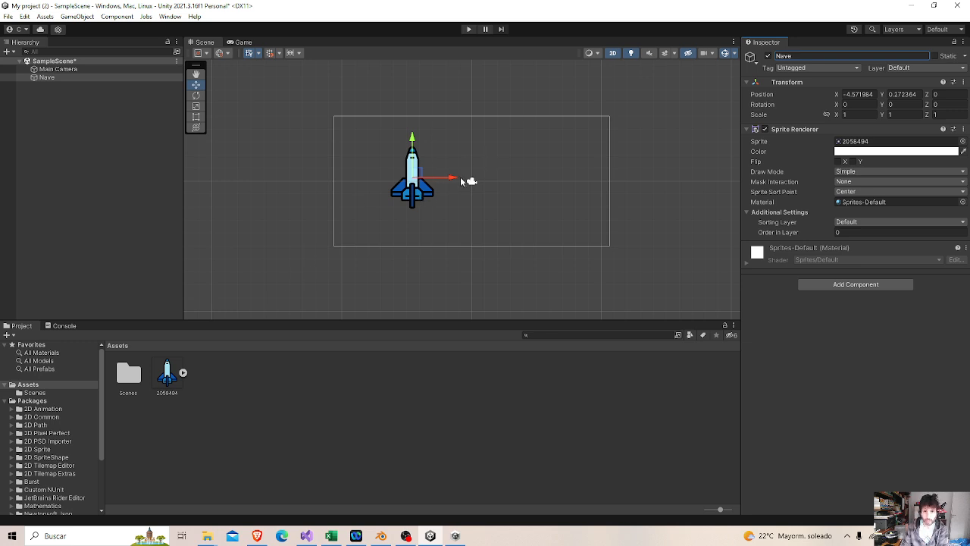
Try the Scale tool on the Nave sprite and an X scale of 2, and settle on an X scale of 1.2.
left_click(196, 105)
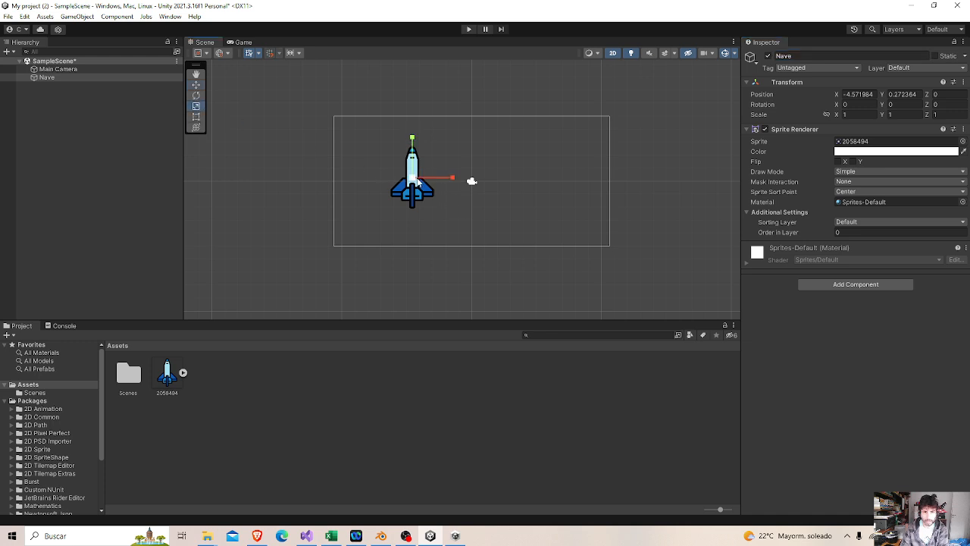
mouse_move(450, 183)
left_mouse_down()
mouse_move(462, 180)
mouse_move(450, 179)
left_mouse_up()
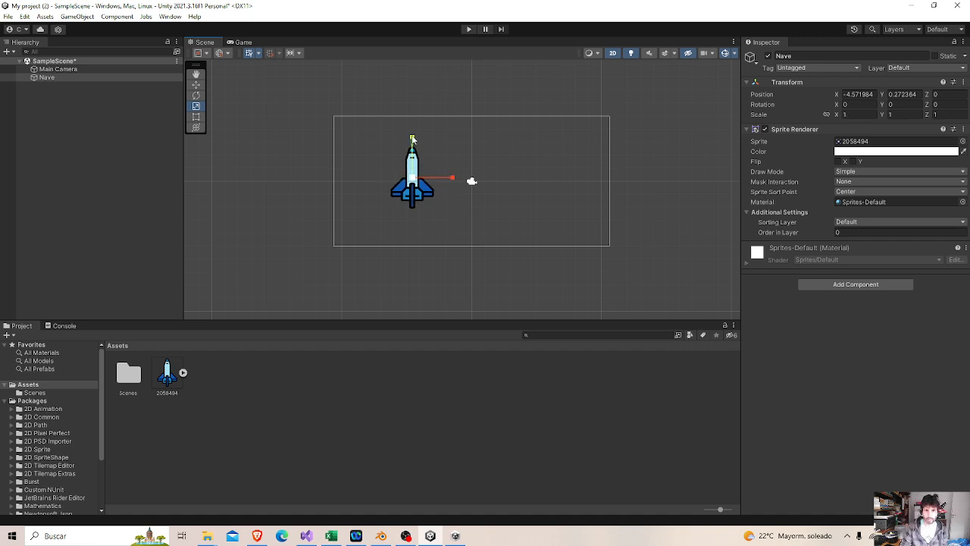
mouse_move(412, 140)
left_mouse_down()
mouse_move(417, 121)
mouse_move(411, 131)
left_mouse_up()
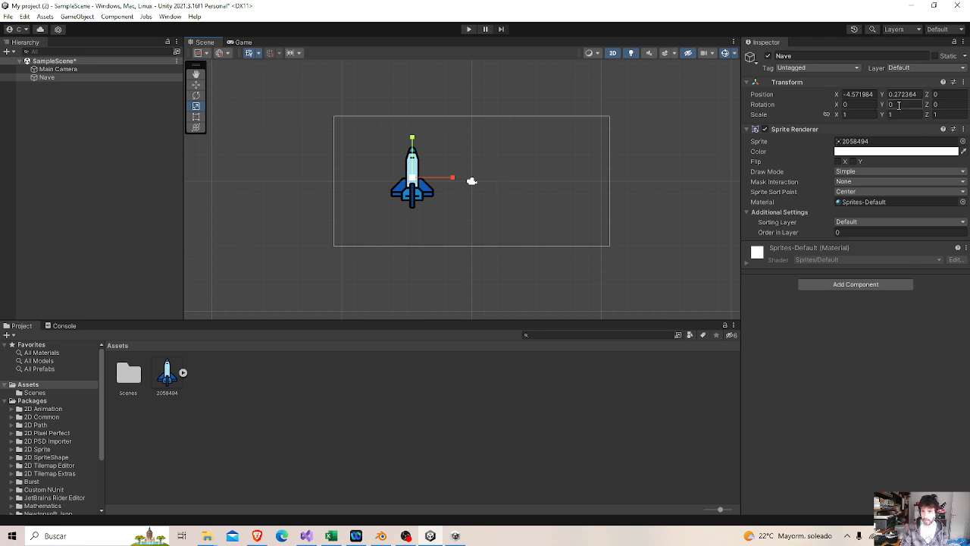
left_click(851, 114)
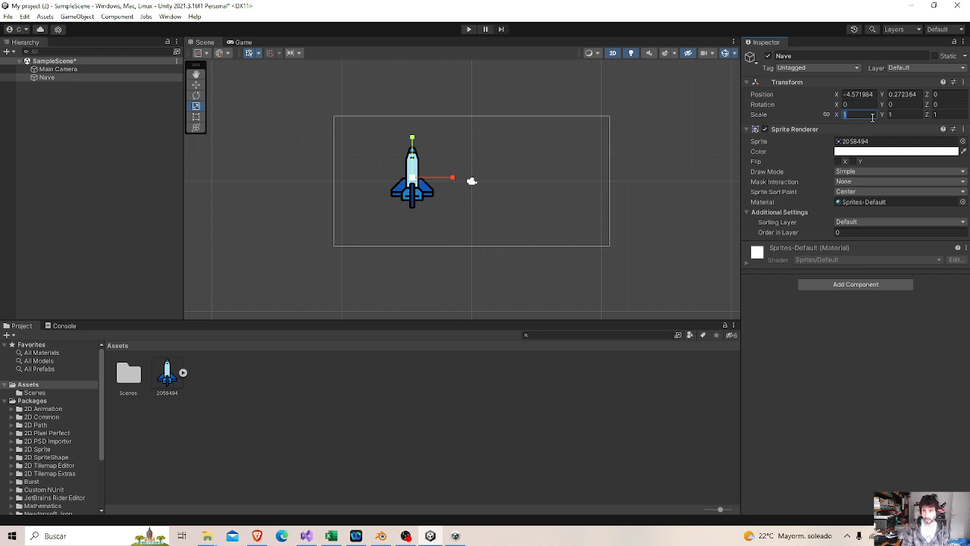
type("2")
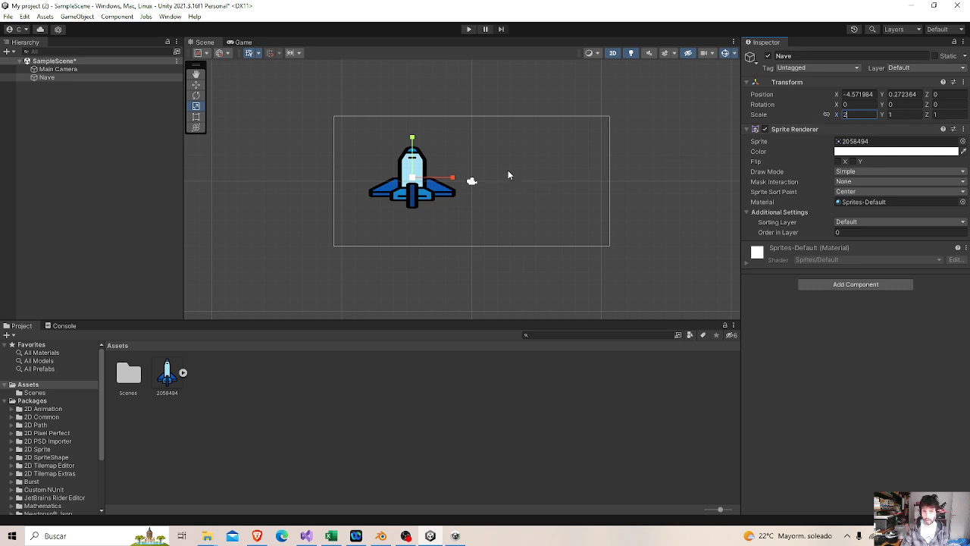
left_click_drag(448, 182, 436, 183)
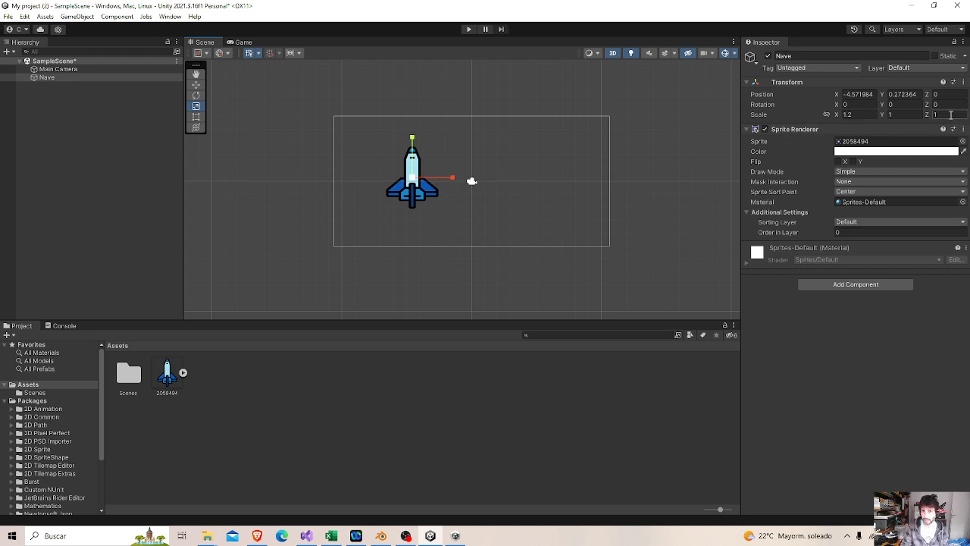
Try rotating the Nave sprite freehand and reset its X and Z rotation to 0.
left_click(196, 96)
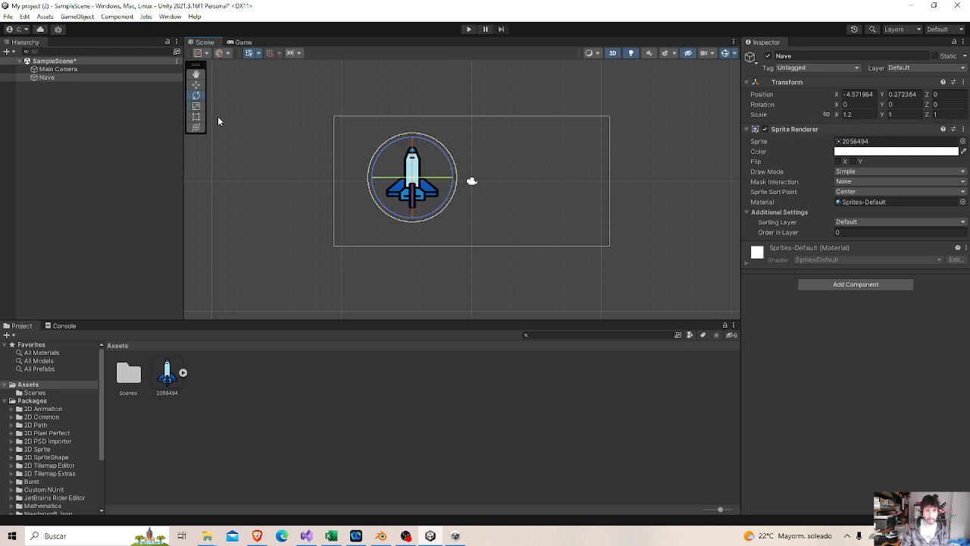
left_click_drag(437, 150, 413, 162)
left_click(856, 105)
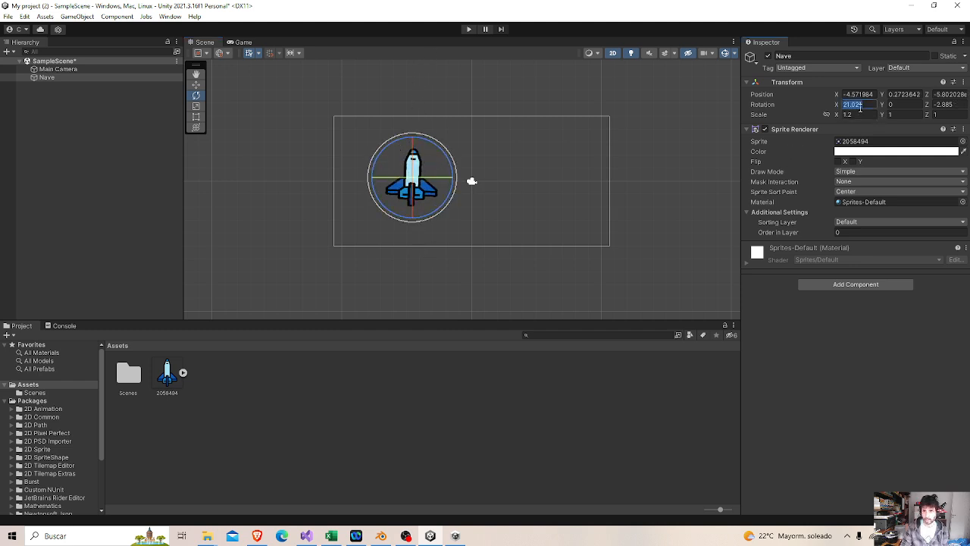
type("0")
key("Tab")
key("Tab")
type("0")
Shrink the Nave sprite uniformly to a scale of about 0.57 in X and 0.48 in Y and Z.
left_click(196, 106)
left_click_drag(413, 180, 381, 195)
left_click_drag(396, 186, 391, 185)
Move the Nave sprite to the bottom center of the camera frame, at about X -0.03, Y -3.24.
scroll(440, 220, "up", 3)
left_click(195, 84)
left_click_drag(437, 167, 515, 167)
left_click_drag(480, 129, 472, 188)
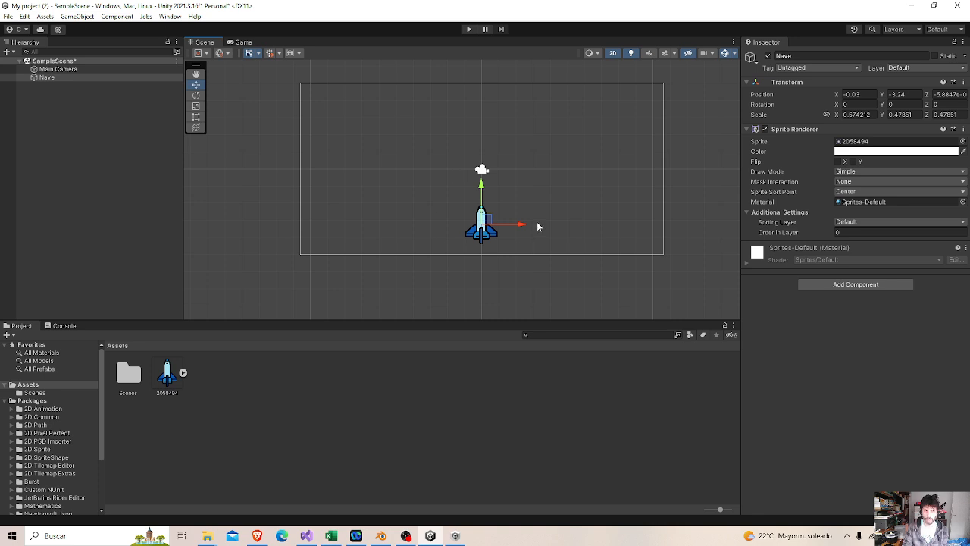
Show the Game view and run the scene in Play mode to preview the ship.
left_click(243, 43)
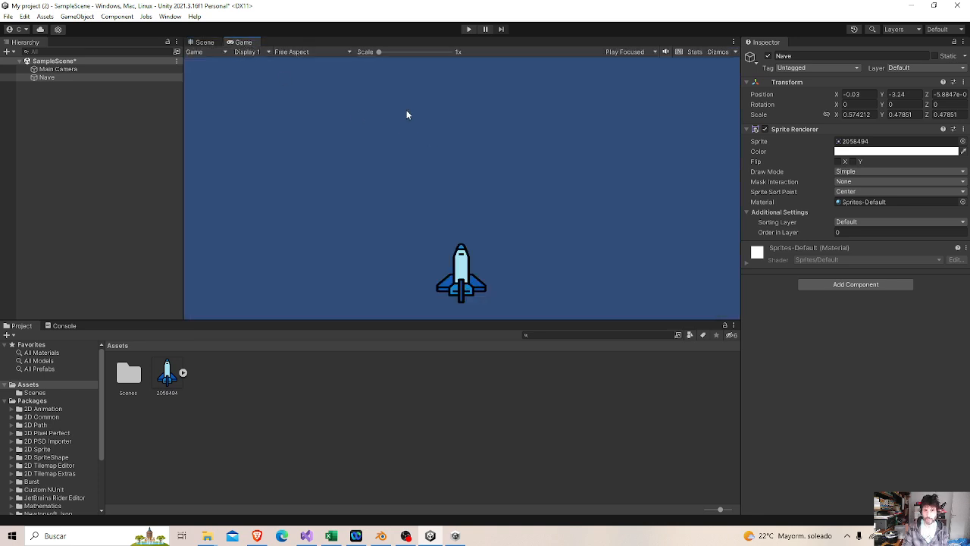
left_click(468, 28)
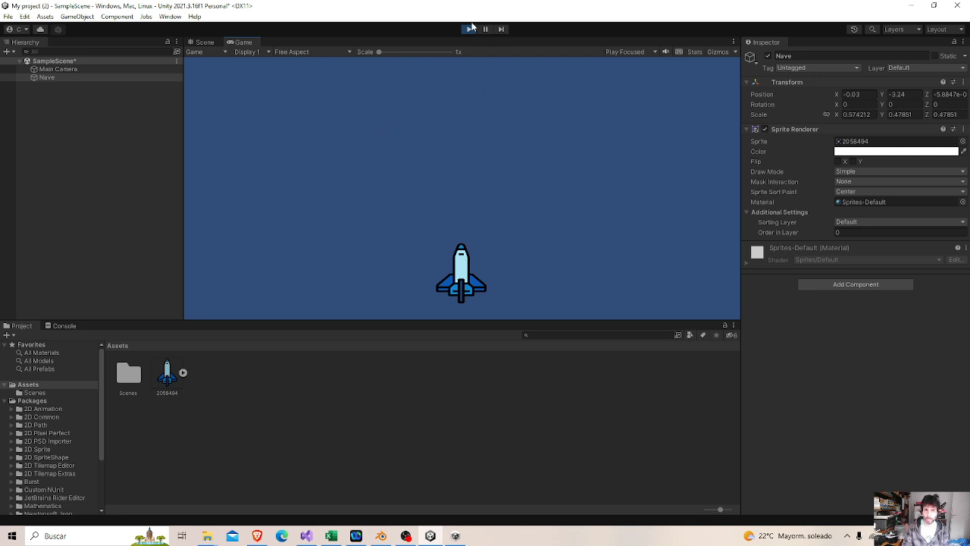
Move the Nave ship to X 8 during Play mode, check it in the Game view, and stop playing.
left_click(213, 46)
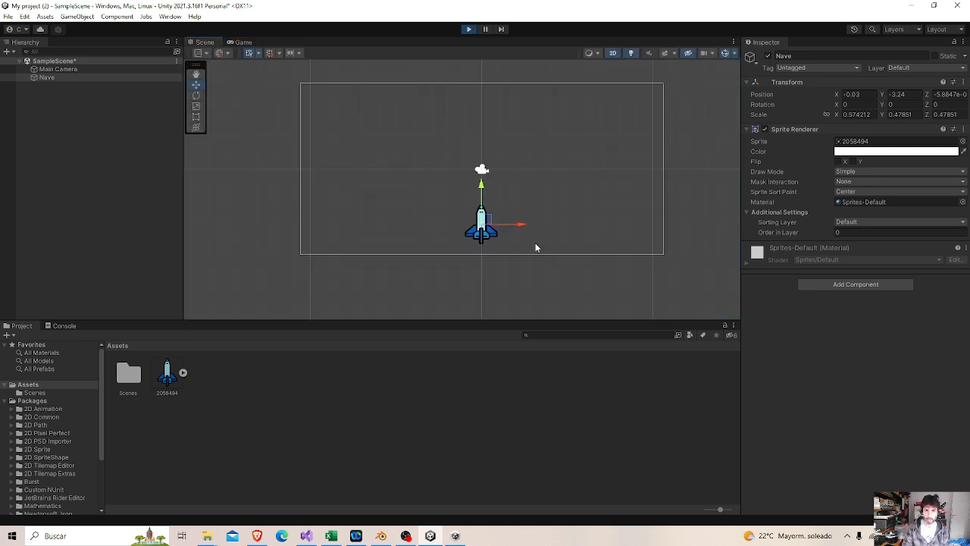
left_click_drag(520, 228, 658, 225)
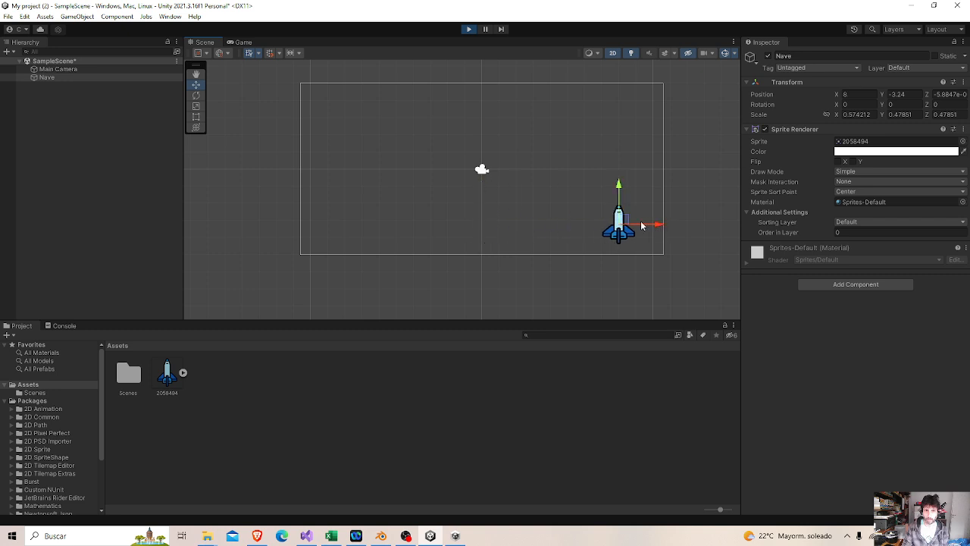
left_click(247, 45)
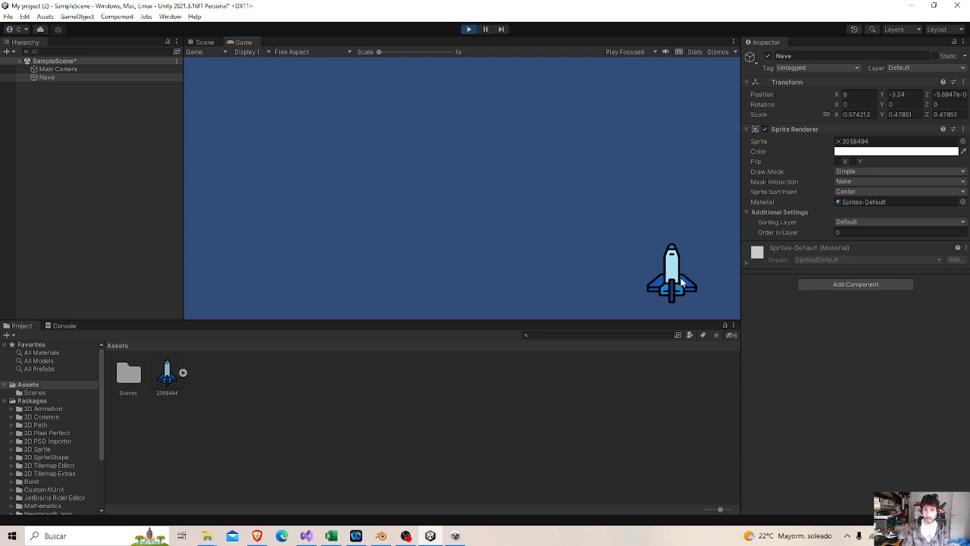
left_click(469, 30)
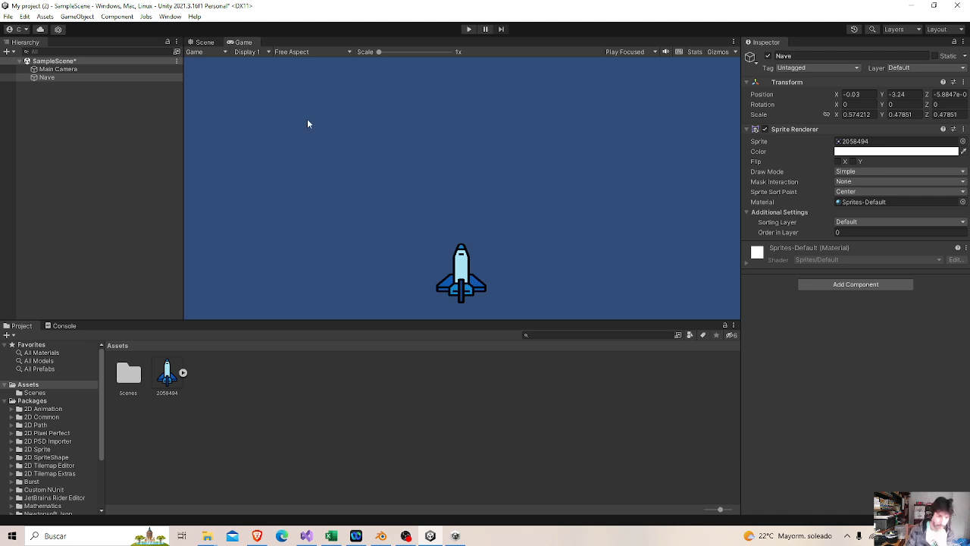
Return to the Scene view and place two more copies of the 2058494 rocket sprite, one on each side of Nave.
left_click(202, 42)
left_click_drag(167, 373, 332, 218)
left_click_drag(186, 375, 574, 199)
left_click(364, 193)
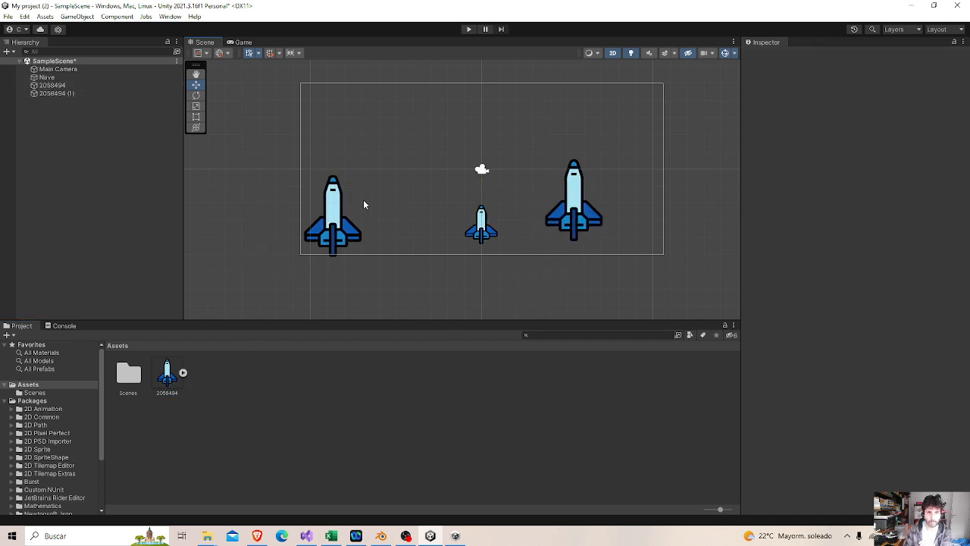
Move the left rocket copy up and inward to about X -7.7, Y -0.08.
left_click(324, 231)
left_click(353, 211)
left_click(334, 190)
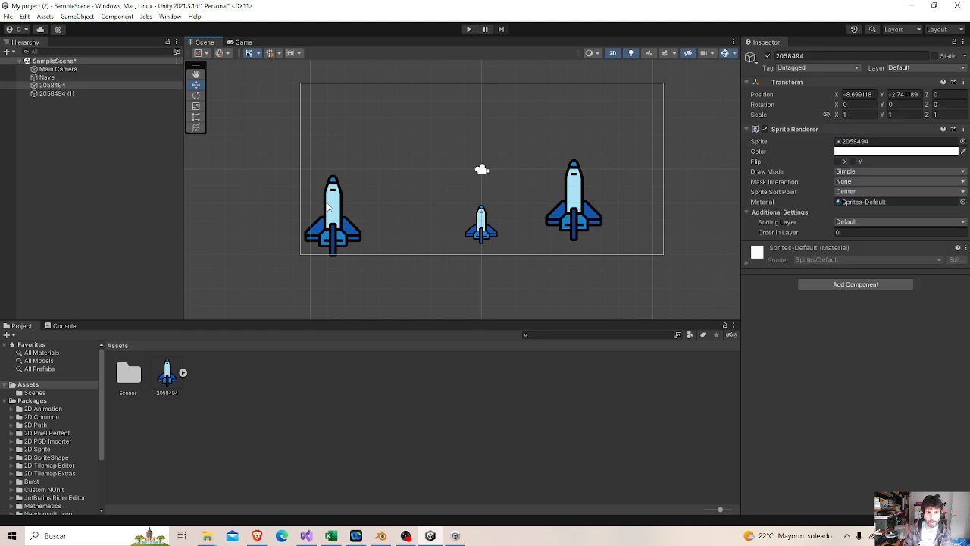
left_click_drag(334, 190, 370, 175)
left_click(75, 112)
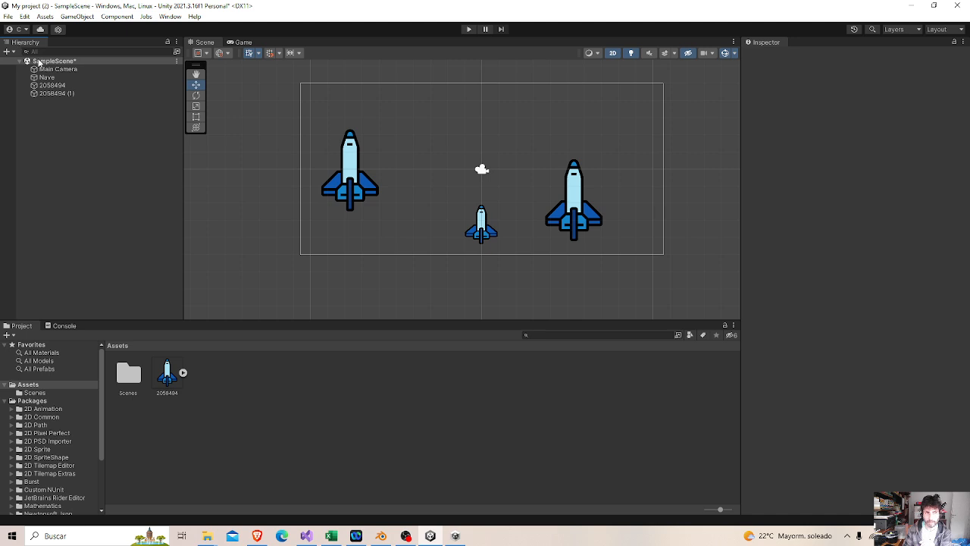
Inspect the scene's objects one by one: the Main Camera, both rocket copies and Nave.
left_click(59, 69)
left_click(57, 78)
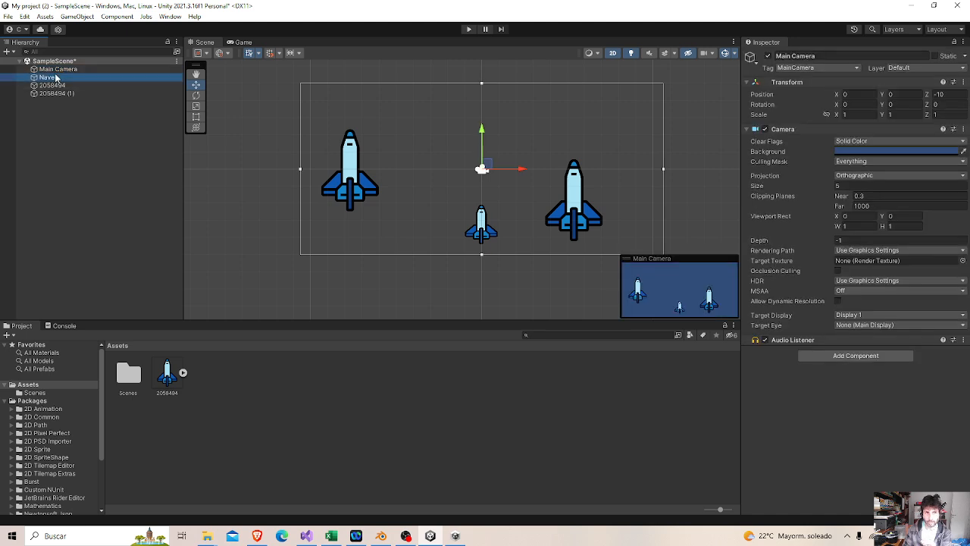
left_click(65, 97)
left_click(66, 93)
left_click(61, 86)
left_click(58, 78)
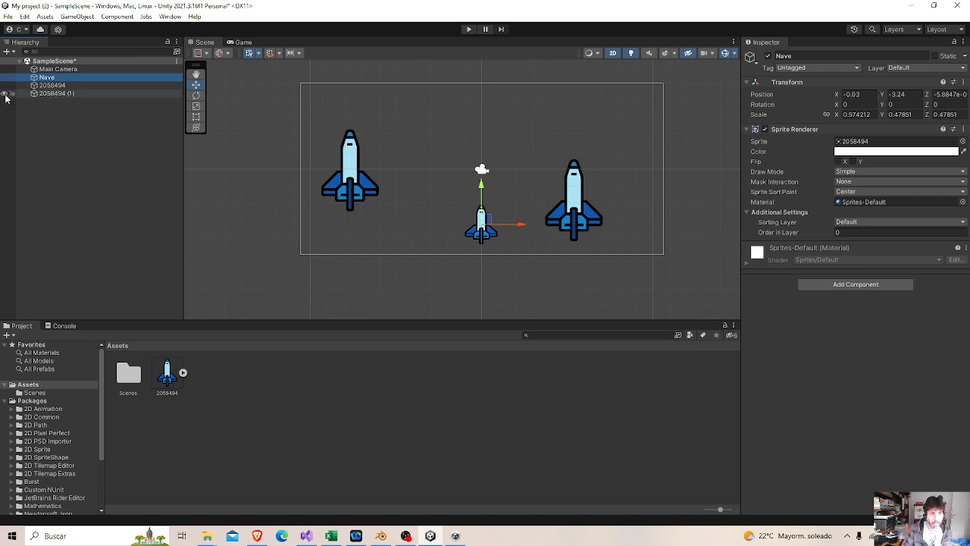
Tint the left rocket copy red with sprite color FF4A4A.
left_click(33, 87)
left_click(886, 151)
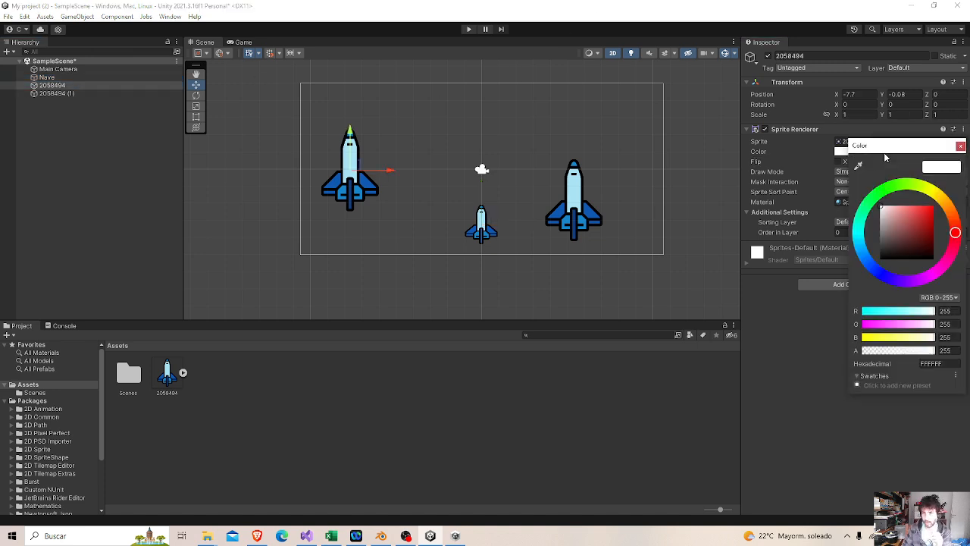
left_click(905, 219)
left_click_drag(904, 219, 920, 207)
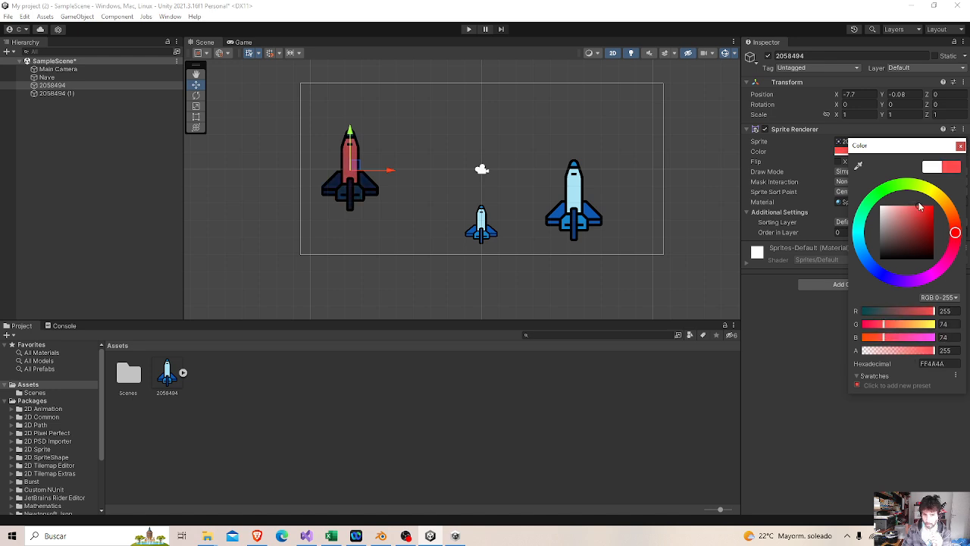
left_click(573, 260)
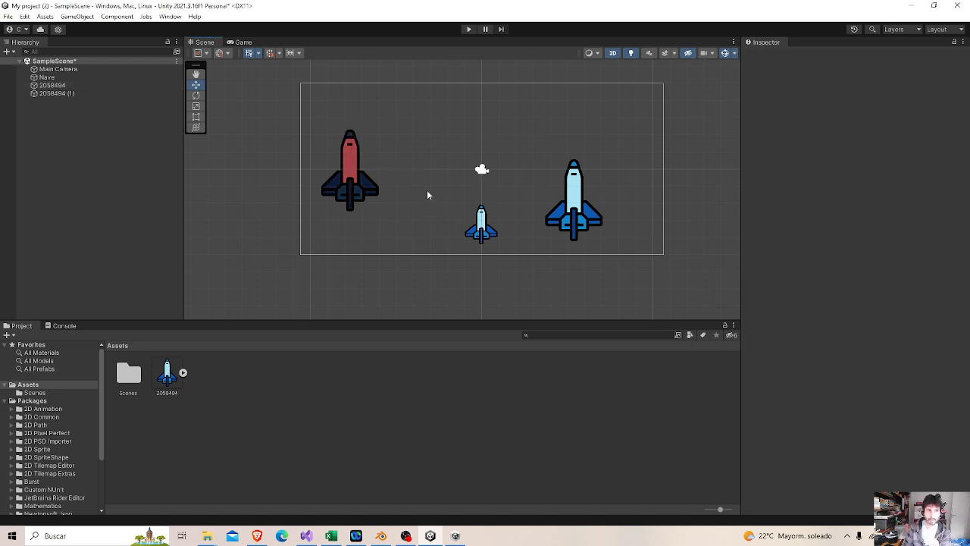
Switch the Scene view from 2D to 3D and move the Main Camera back to about Z -10.76.
left_click(483, 169)
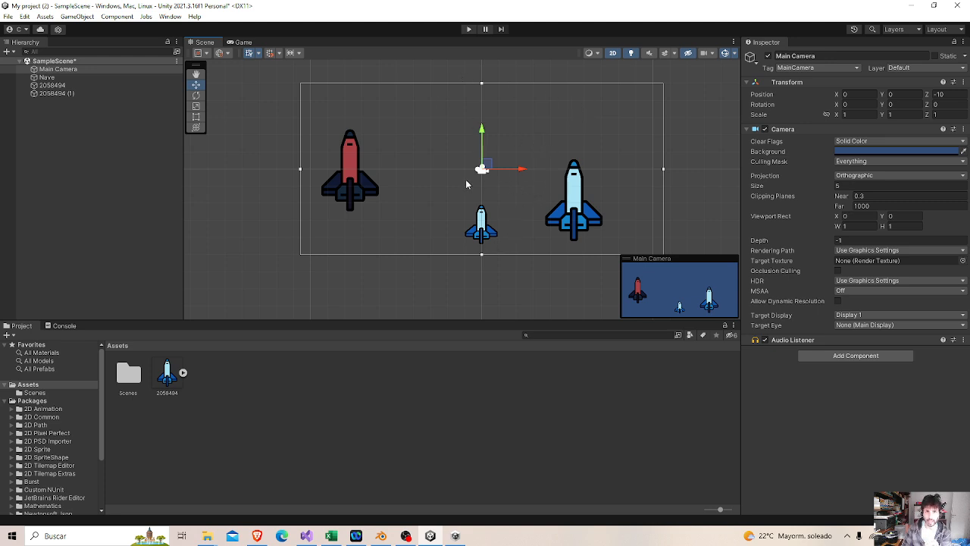
left_click(612, 55)
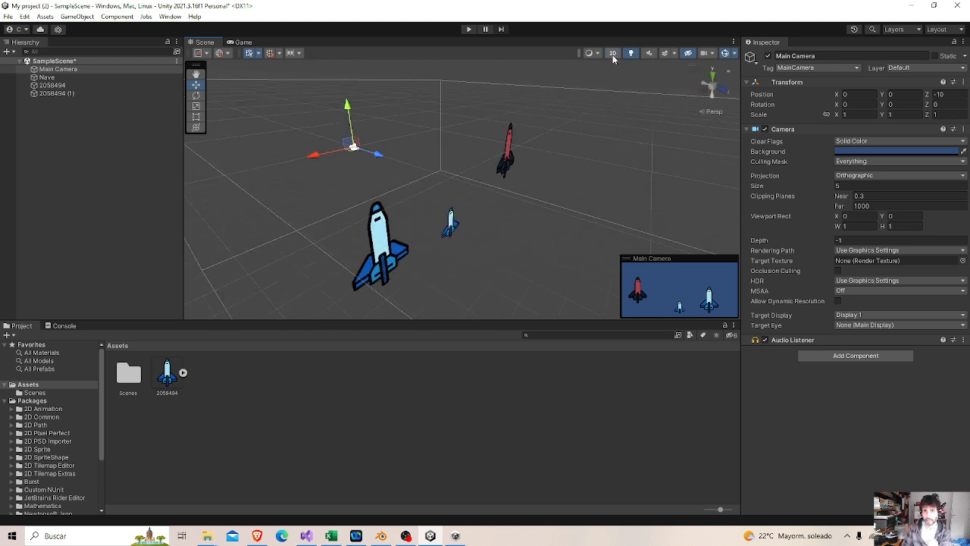
scroll(442, 192, "down", 3)
right_click_drag(439, 191, 500, 216)
scroll(420, 213, "down", 3)
middle_click_drag(420, 213, 595, 181)
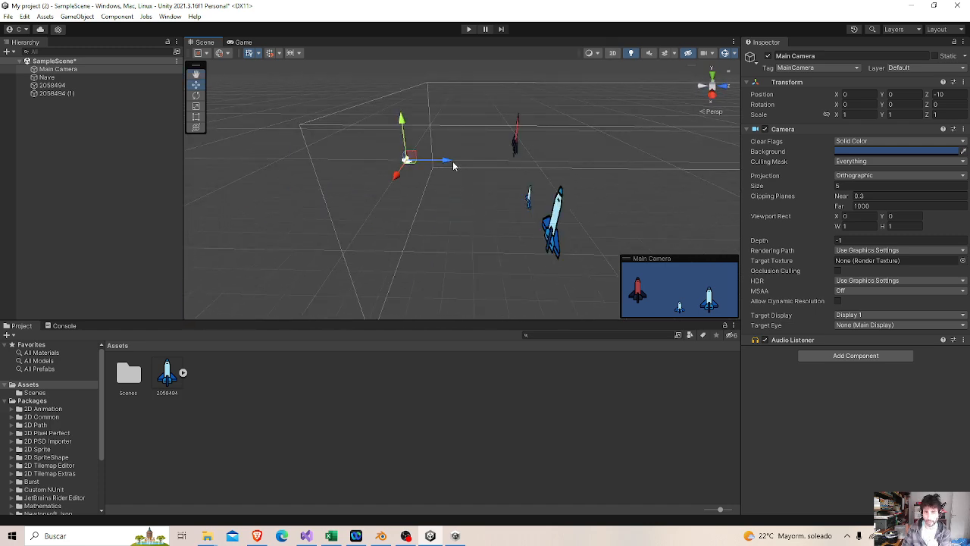
left_click_drag(445, 163, 435, 160)
middle_click_drag(466, 214, 515, 208)
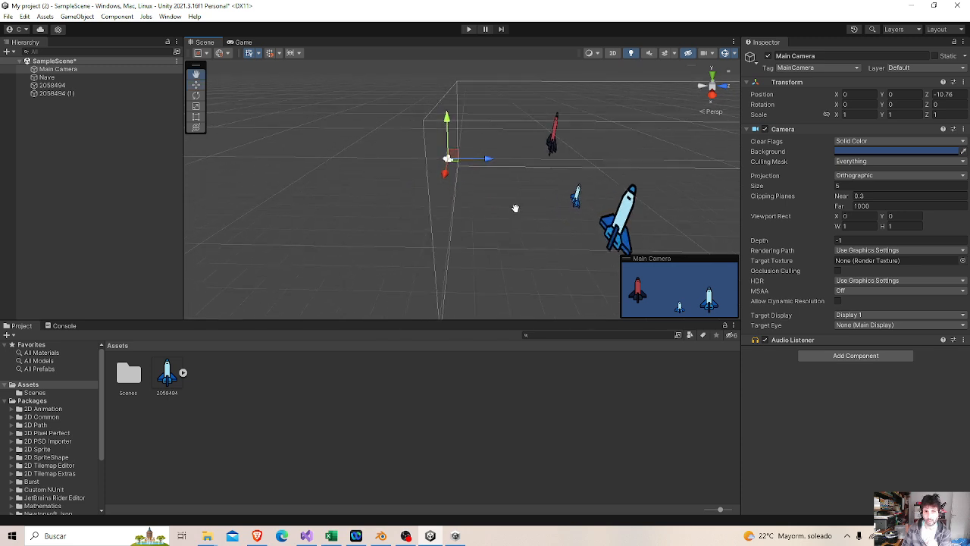
Examine how the right rocket, Nave, the red rocket and the camera are placed in depth.
left_click(607, 227)
left_click(576, 198)
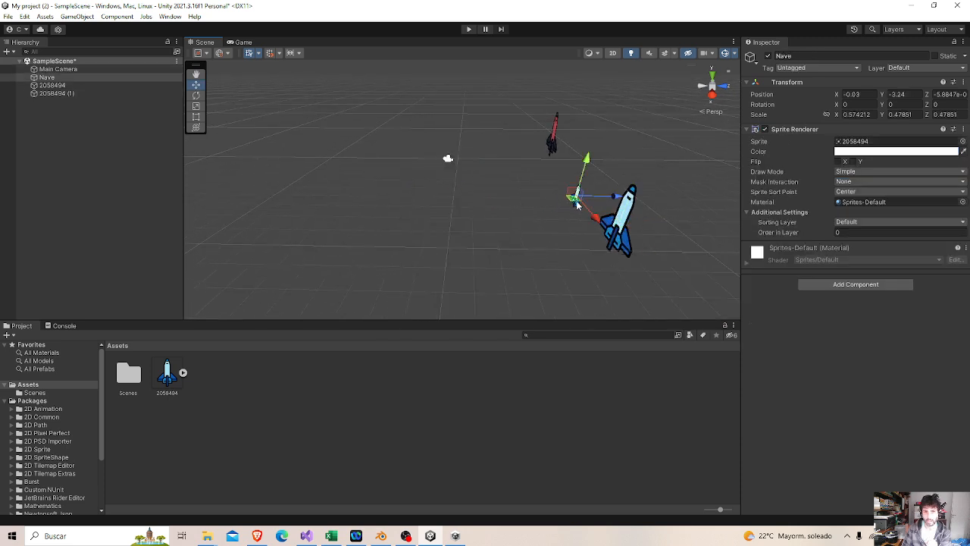
left_click(554, 135)
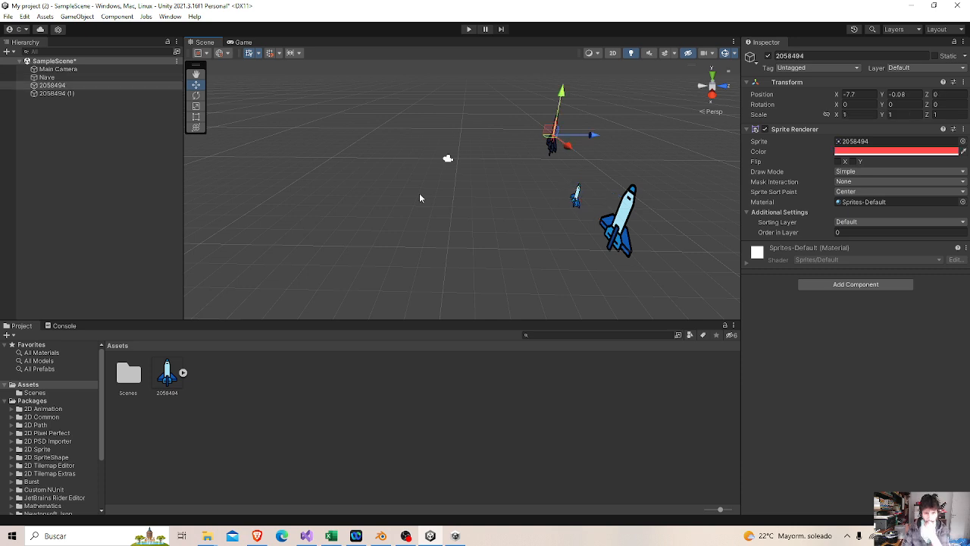
left_click(448, 161)
middle_click_drag(674, 216, 575, 189)
Move the right rocket back to about Z 10.71 and the red one forward to about Z -4.33, checking the Game view.
left_click(540, 216)
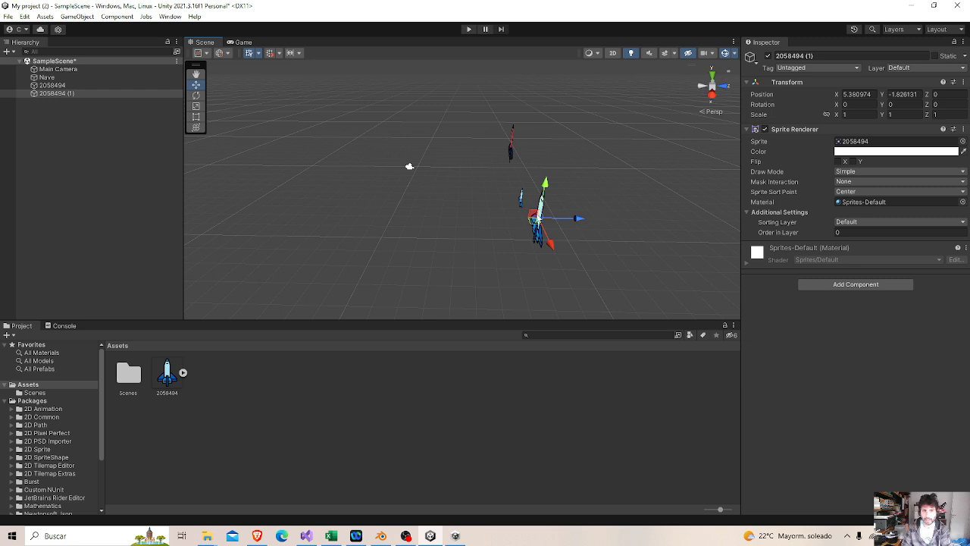
left_click_drag(579, 221, 658, 209)
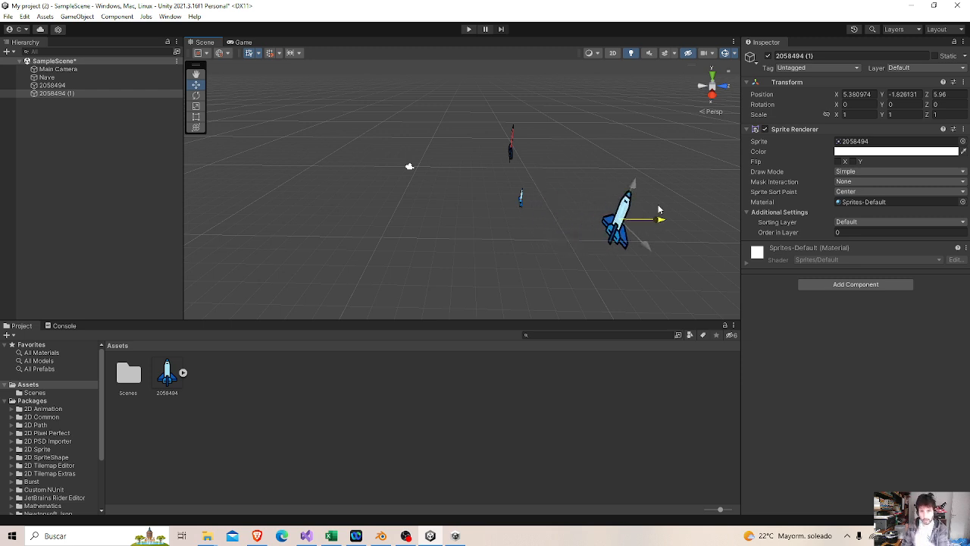
left_click(512, 150)
left_click_drag(549, 146, 518, 145)
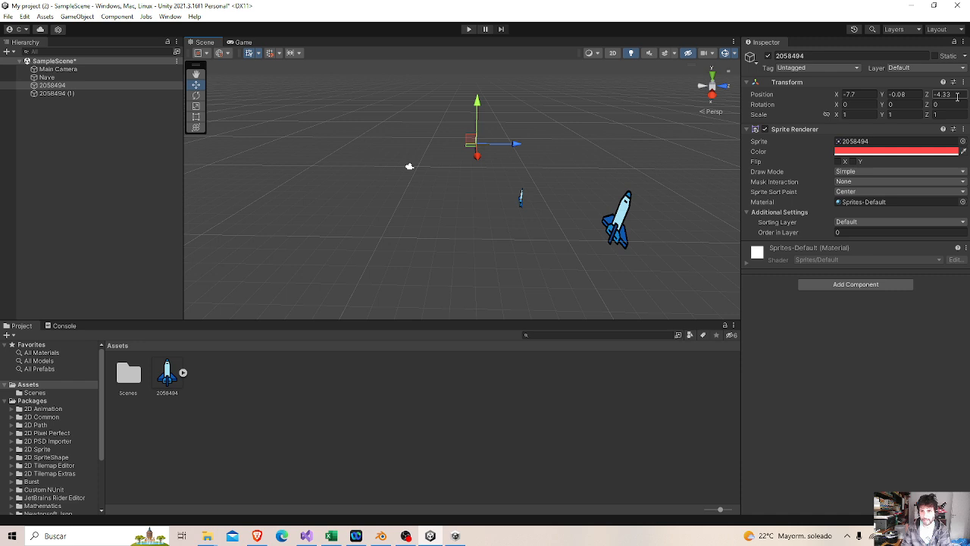
left_click(615, 228)
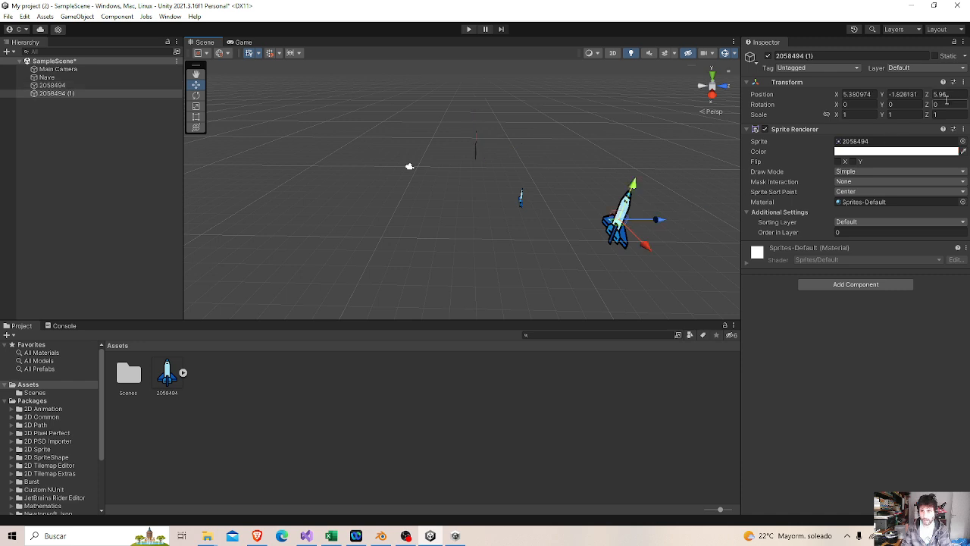
left_click_drag(662, 220, 721, 220)
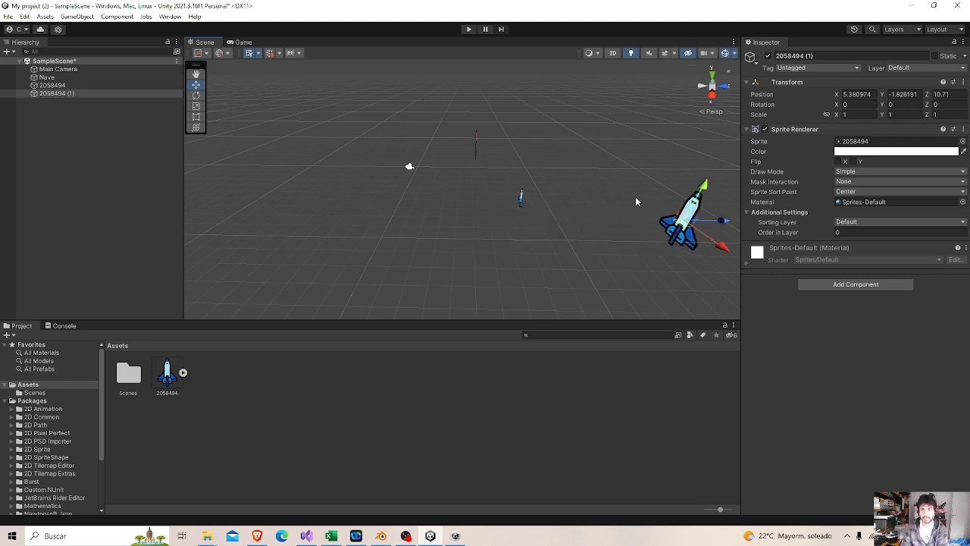
left_click(244, 43)
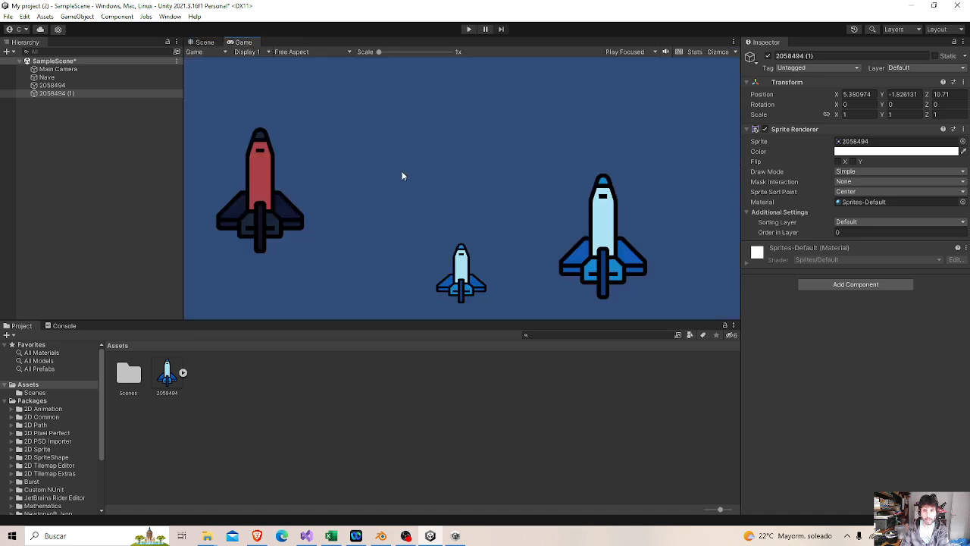
Dock the Scene view below the Game view and enlarge the Scene area to see both together.
left_click(202, 43)
left_click_drag(200, 46, 429, 285)
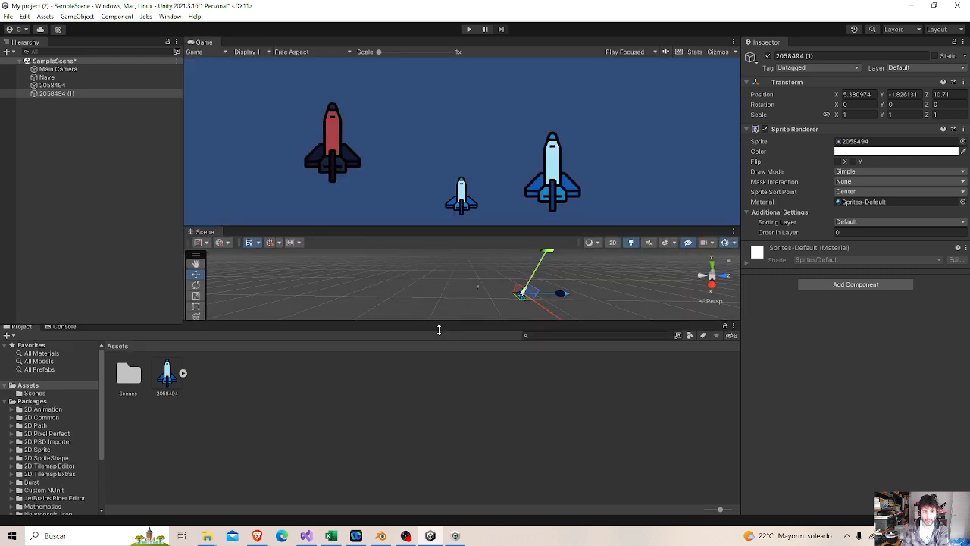
left_click_drag(439, 320, 450, 423)
left_click_drag(500, 292, 513, 196)
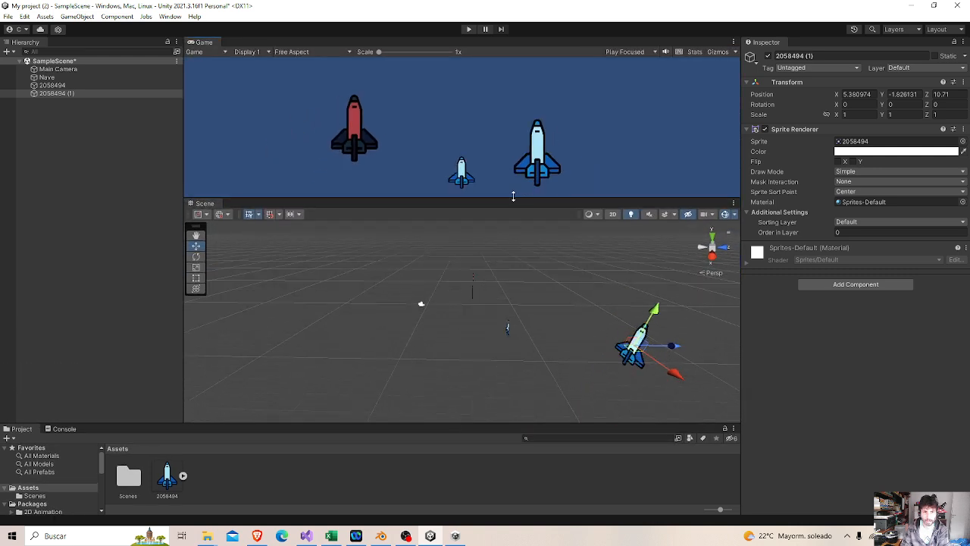
Move Nave toward the camera to about Z -3.7 and shift it sideways, ending at about X -0.08.
right_click_drag(521, 318, 561, 329)
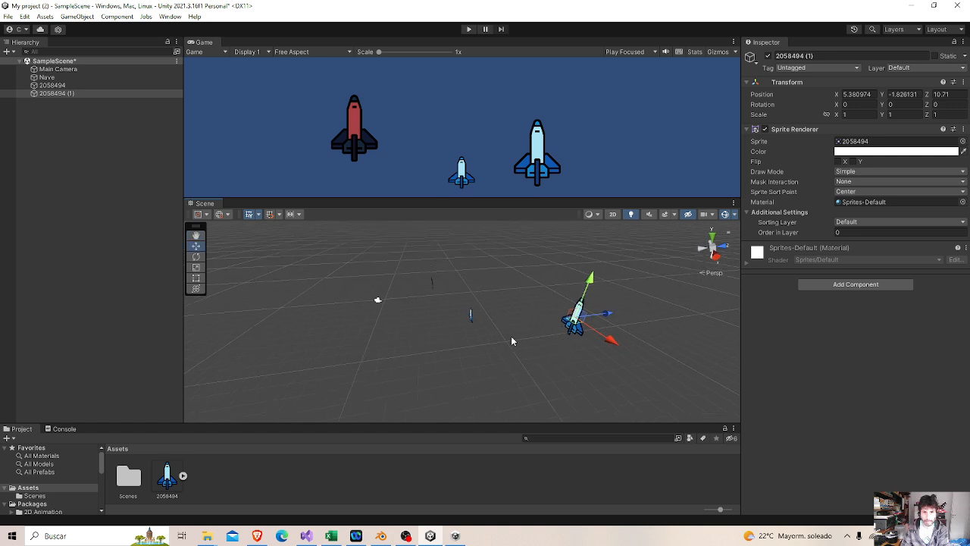
left_click(472, 319)
mouse_move(486, 338)
left_mouse_down()
mouse_move(501, 365)
mouse_move(559, 333)
mouse_move(642, 337)
mouse_move(638, 321)
mouse_move(492, 336)
left_mouse_up()
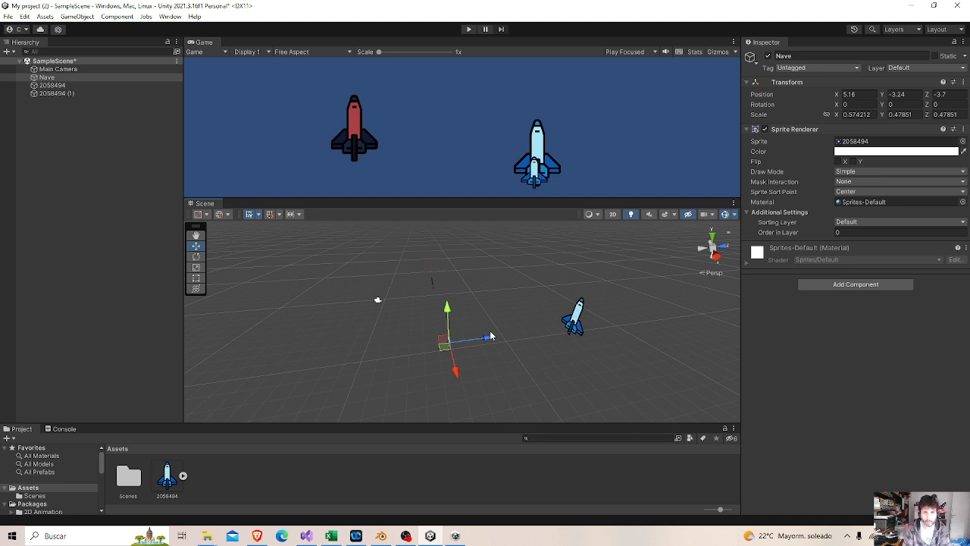
left_click_drag(458, 379, 449, 346)
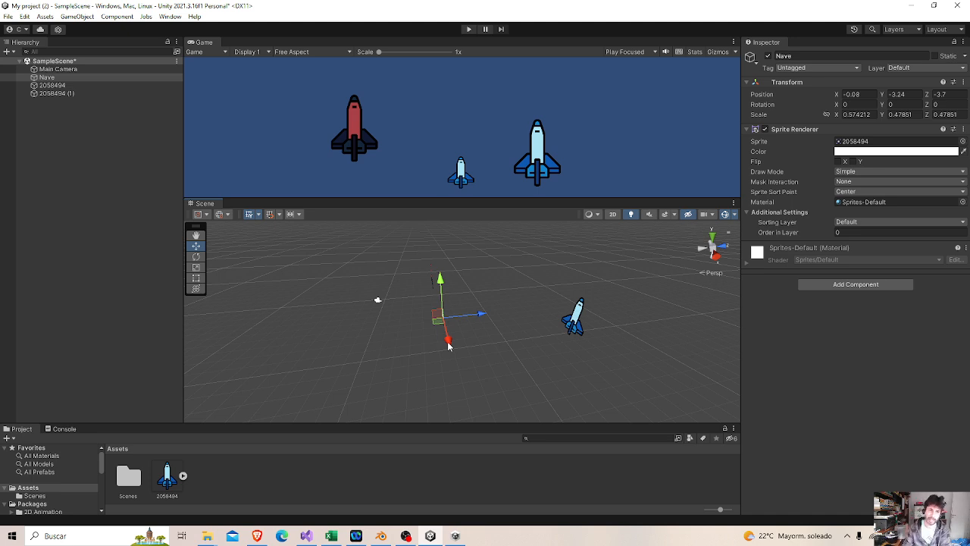
Select the Main Camera and dock the Scene view back beside the Game view as a tab.
left_click(53, 62)
left_click(56, 70)
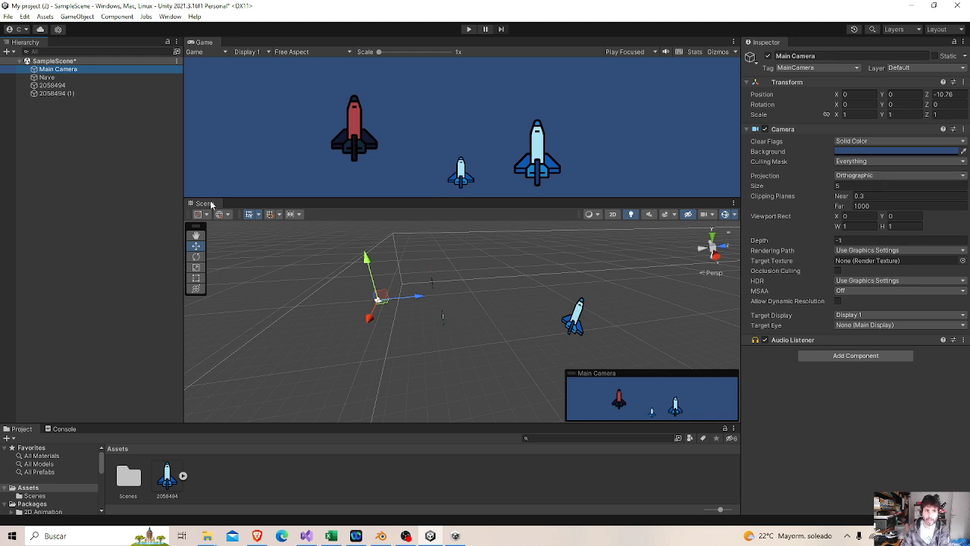
left_click_drag(212, 205, 242, 42)
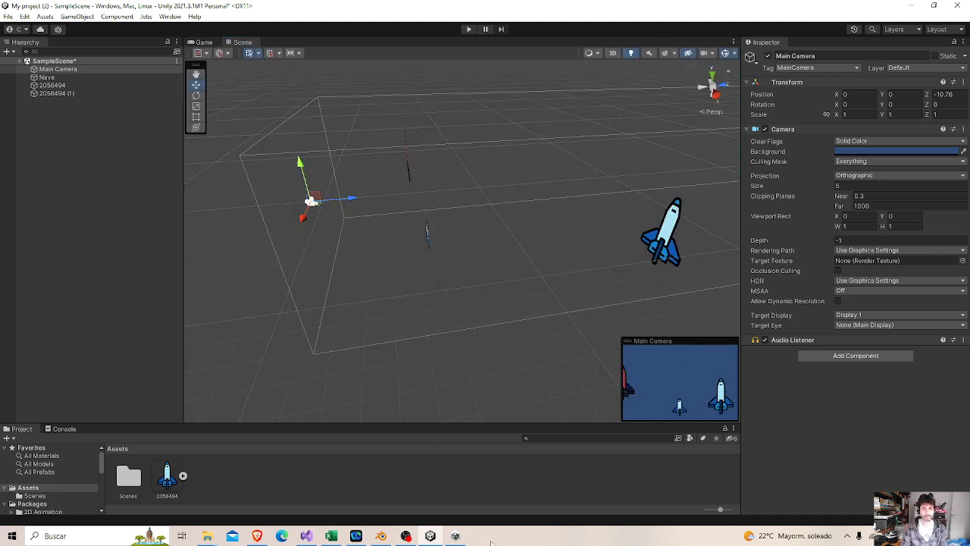
mouse_move(407, 535)
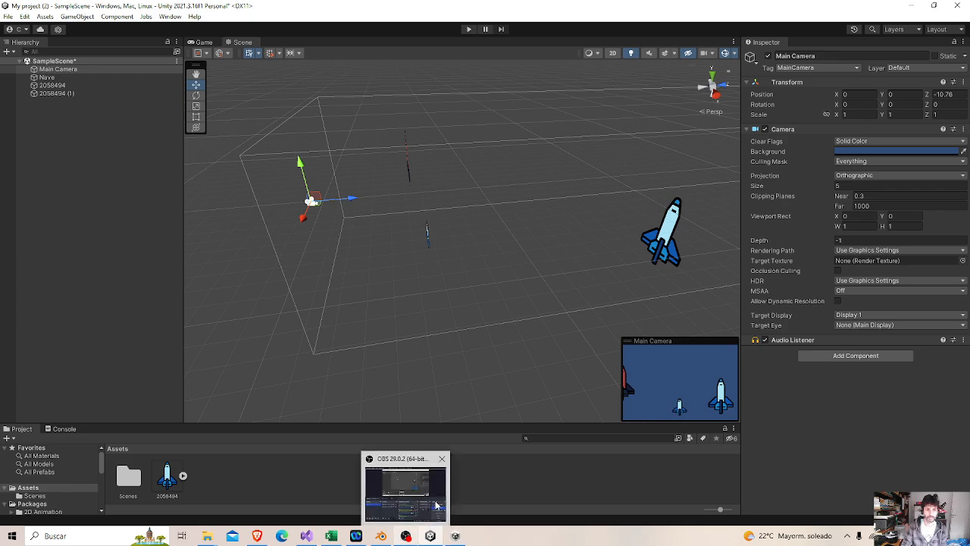